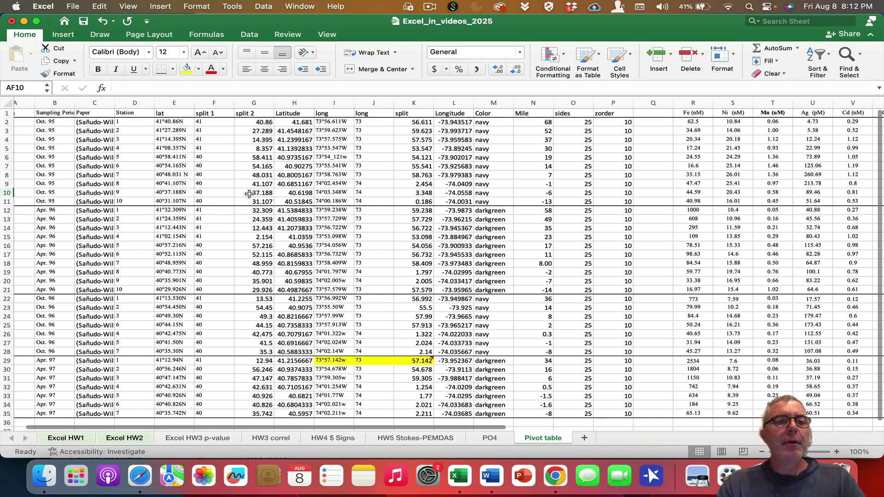
Step: Try to create a PivotTable from range A1:AA35, placed on the existing worksheet at cell AD1
scroll(184, 152, "left", 2)
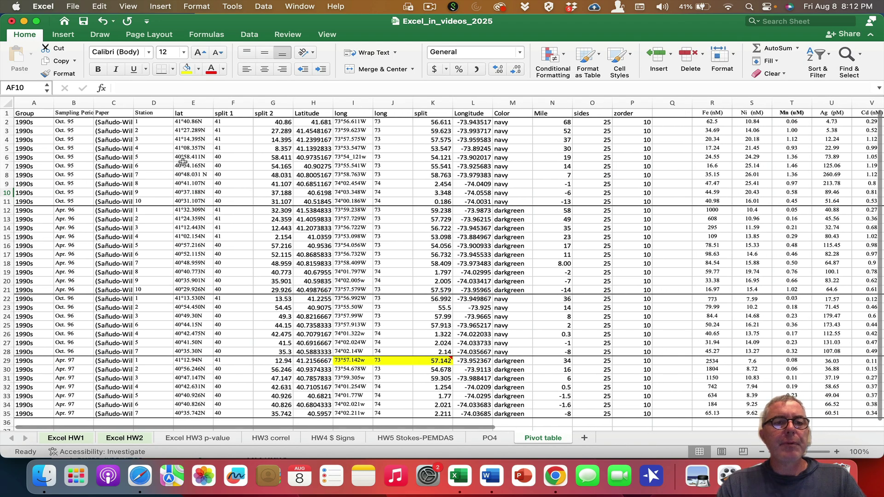
scroll(183, 161, "right", 10)
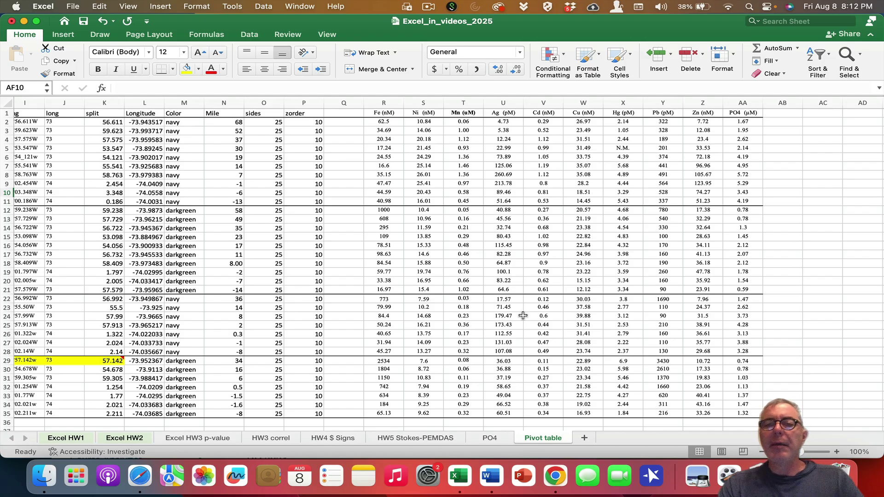
left_click_drag(743, 413, 2, 105)
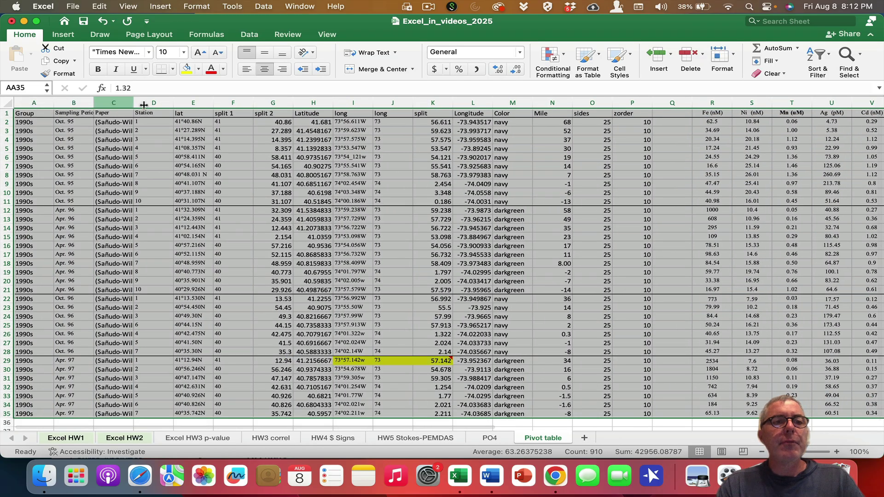
left_click(63, 35)
left_click(20, 56)
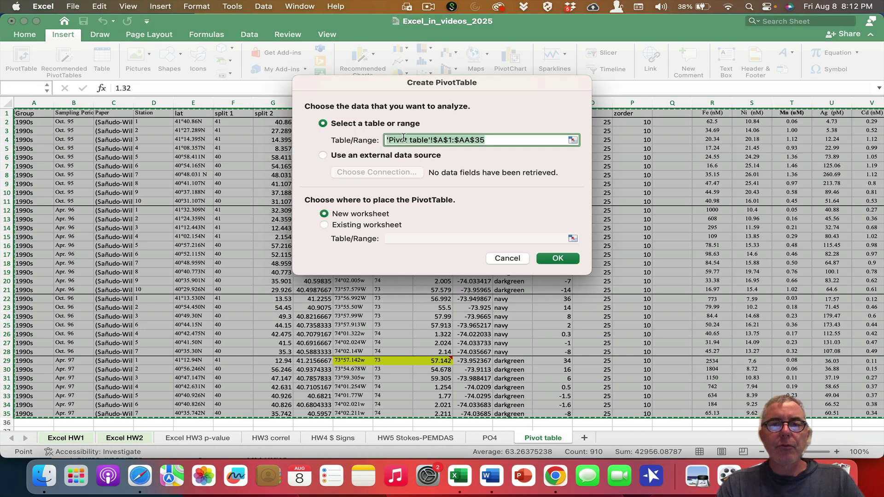
left_click(352, 225)
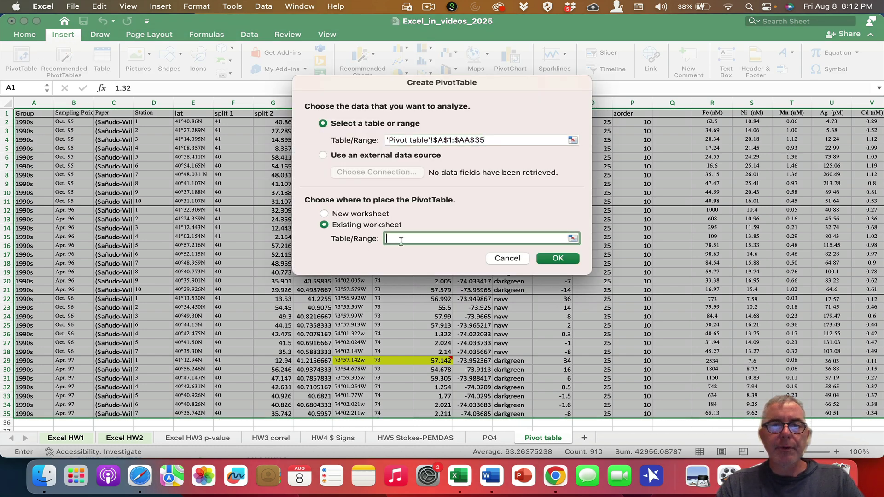
scroll(742, 257, "right", 10)
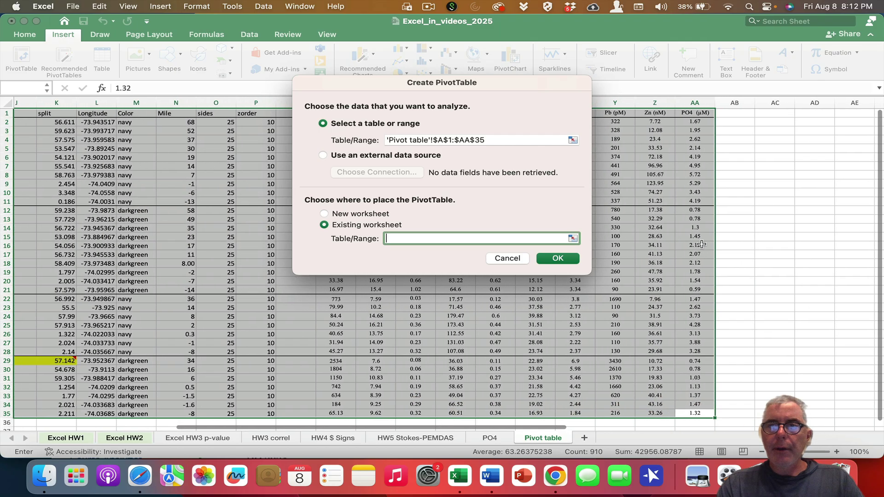
left_click(817, 113)
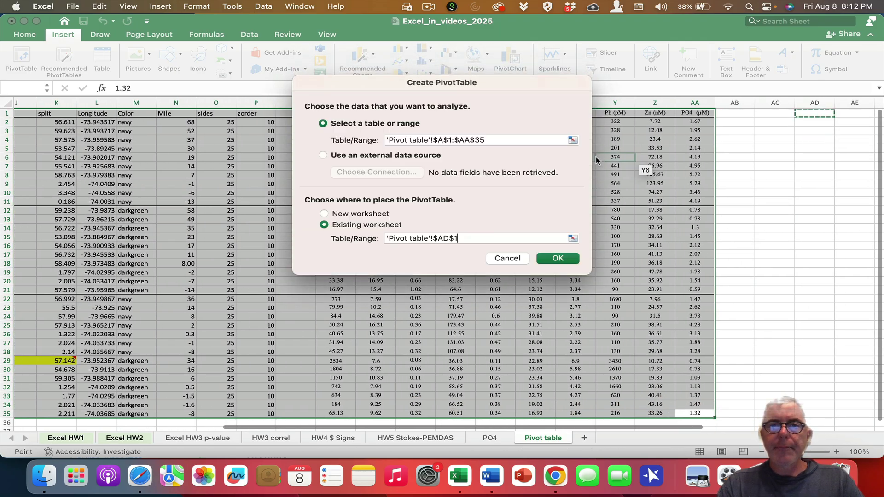
left_click(565, 259)
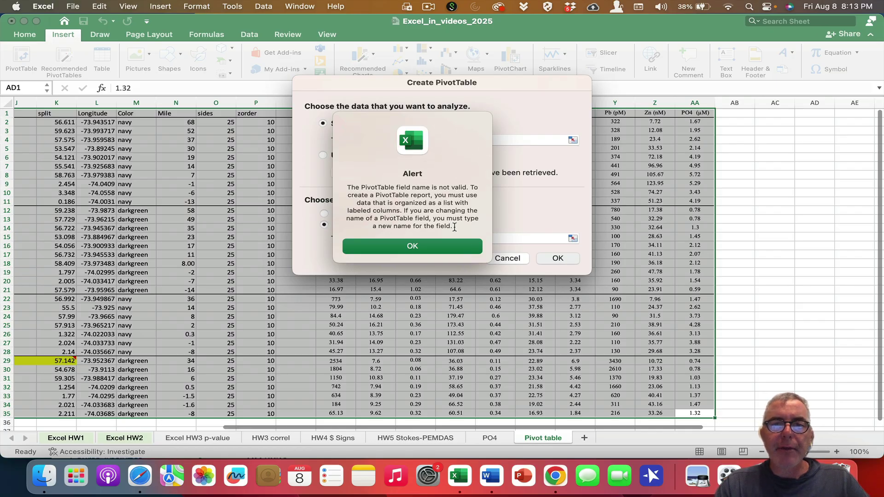
Step: Copy the alert's full message text, switch to Chrome and search Google for it
left_click_drag(454, 226, 343, 186)
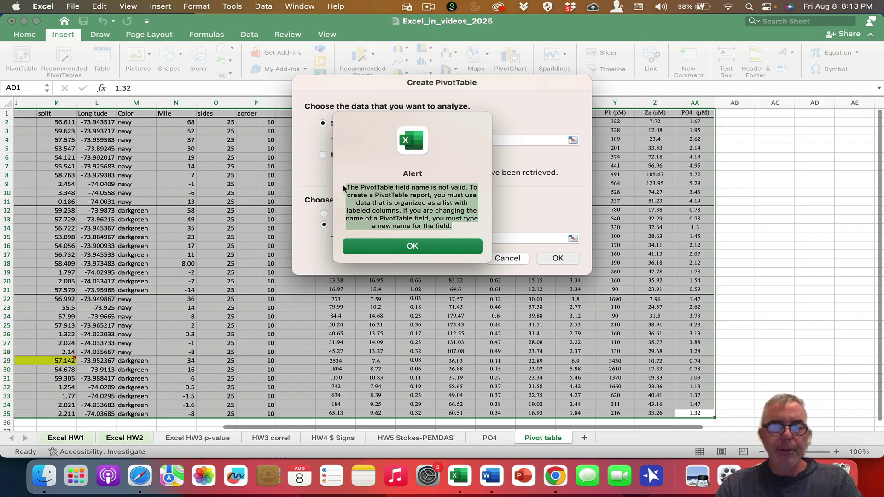
left_click(556, 476)
left_click(265, 239)
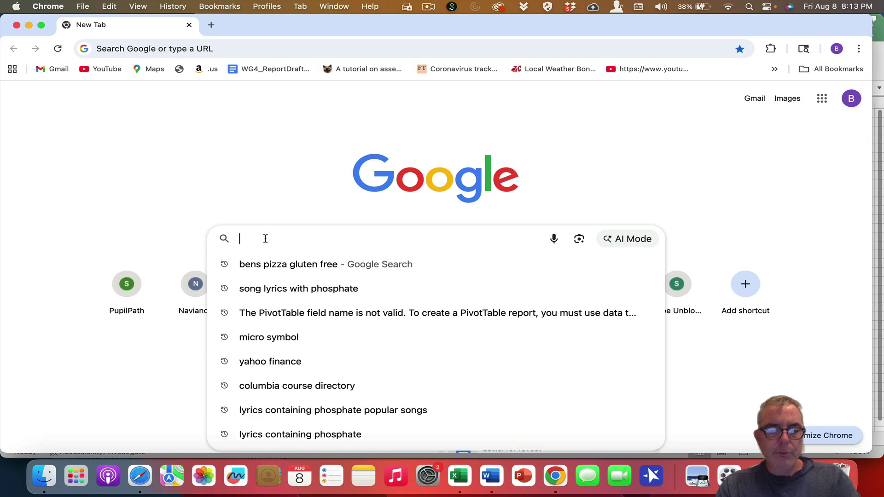
key("super+v")
key("Return")
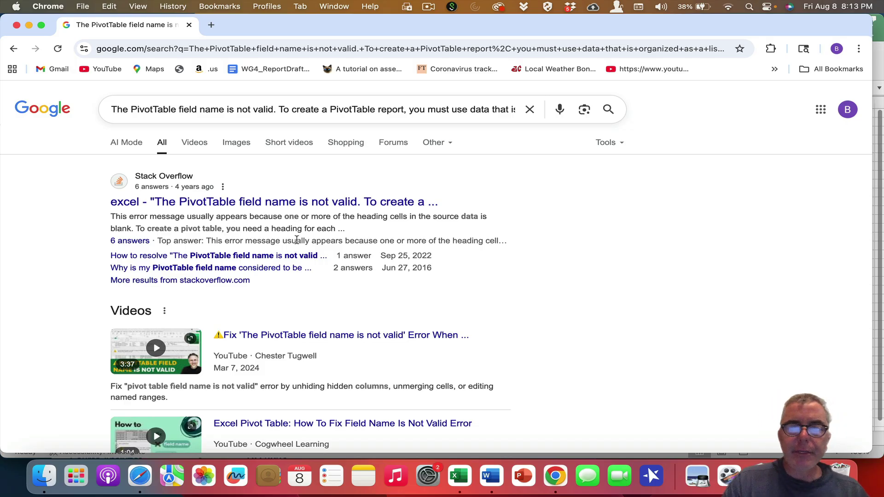
Step: Switch back to Excel, dismiss the alert and cancel the PivotTable creation
left_click(461, 480)
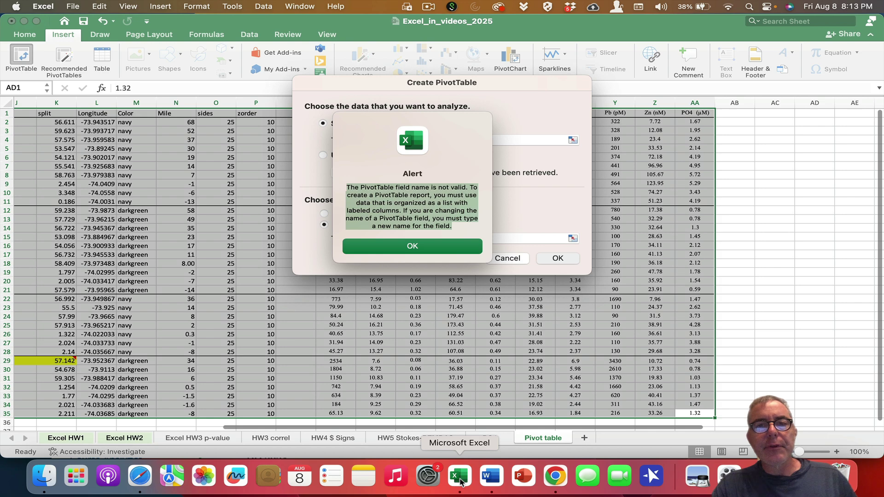
left_click(420, 248)
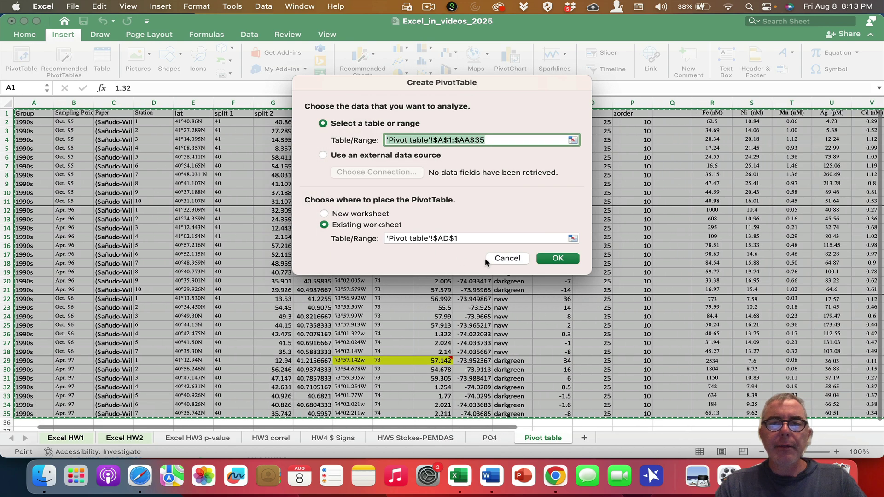
left_click(506, 258)
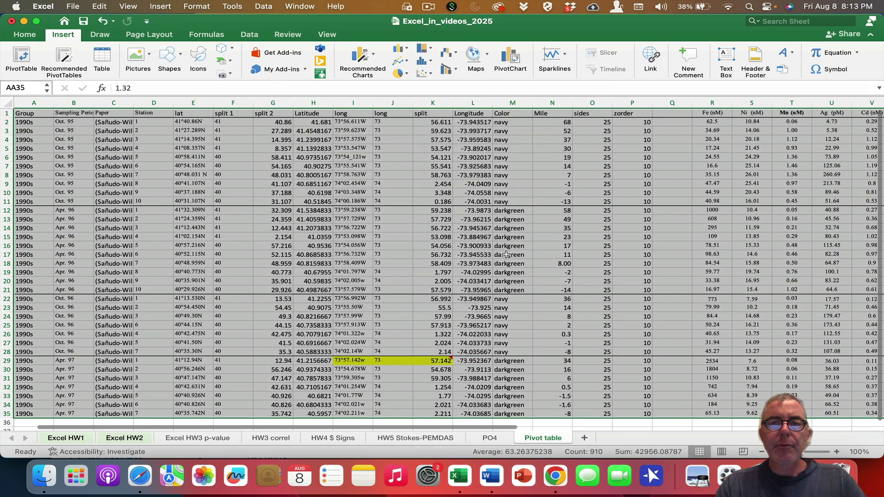
Step: Examine the row 1 header cells from column E to column R for a missing heading
left_click(183, 119)
key("Up")
key("Right")
key("Right")
key("Right")
key("Right")
key("Right")
key("Right")
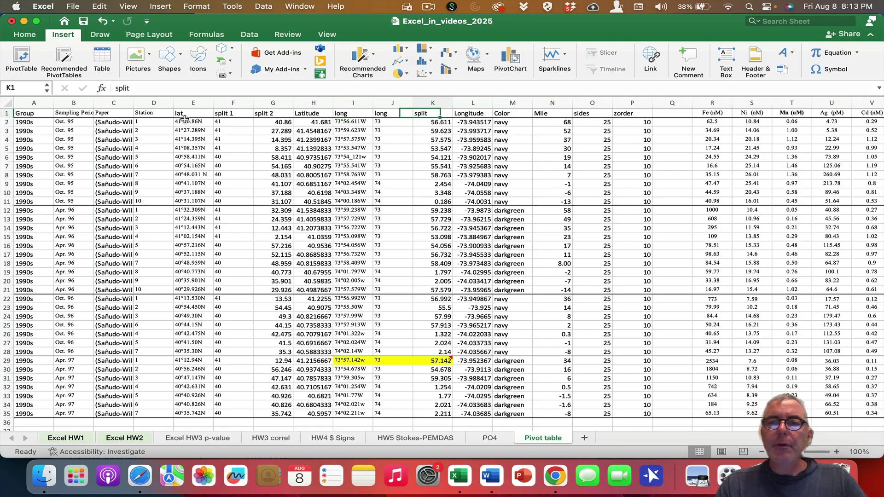
key("Right")
key("Right")
key("Right")
key("Right")
key("Right")
key("Right")
key("Right")
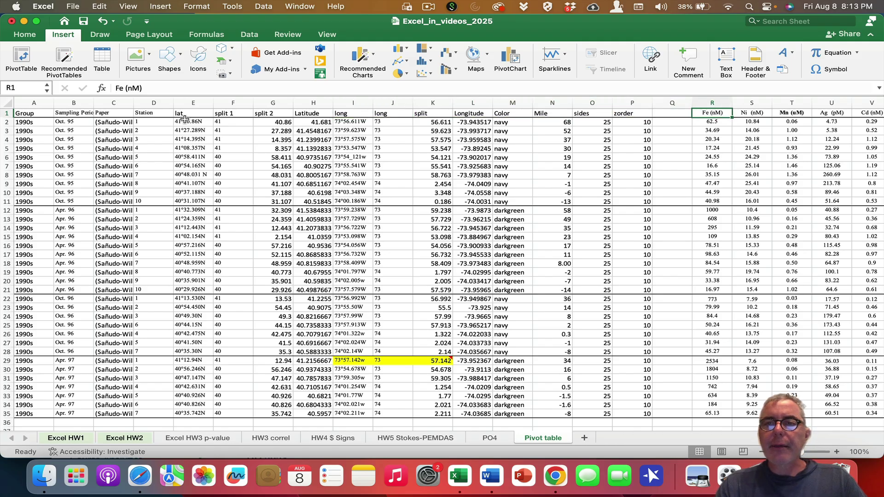
Step: Delete the empty column Q between the zorder and Fe (nM) columns
left_click(673, 103)
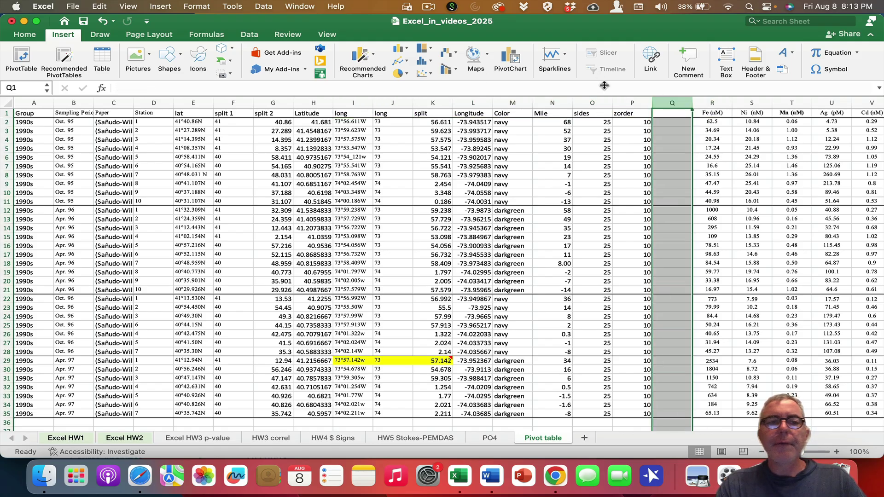
left_click(27, 35)
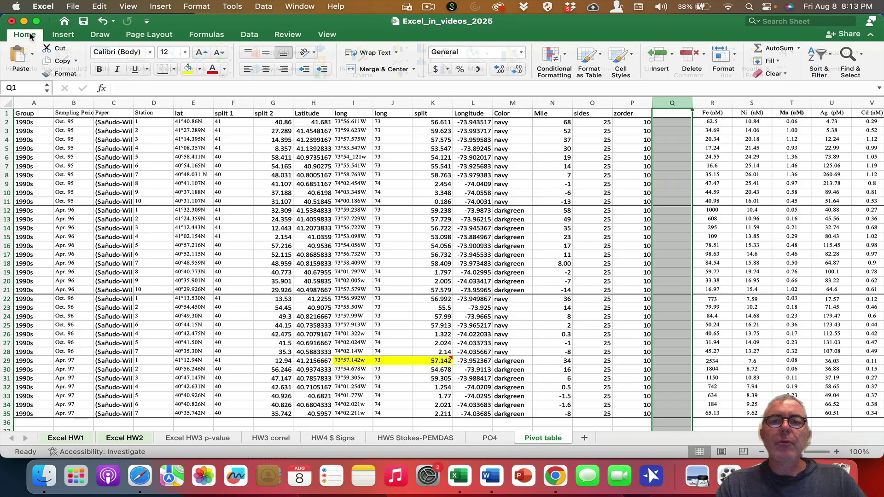
left_click(688, 55)
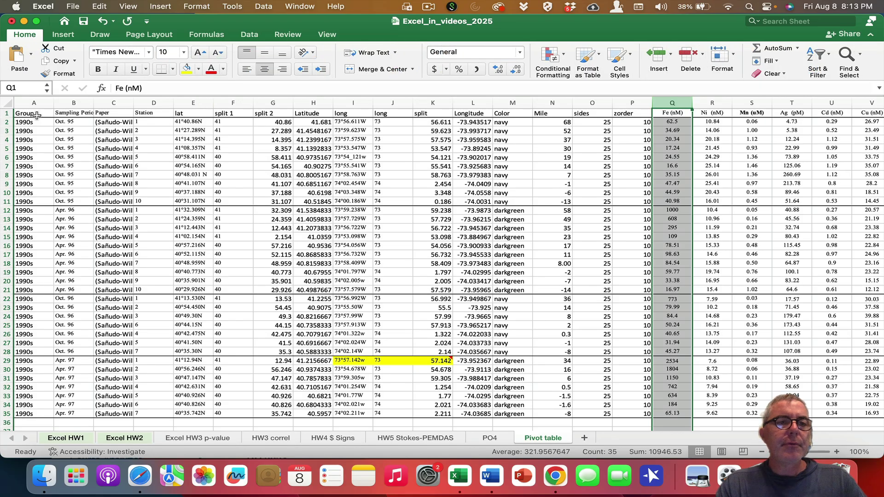
Step: Create a PivotTable from range A1:Z35, placed on the existing worksheet at cell AC1
left_click_drag(37, 115, 829, 349)
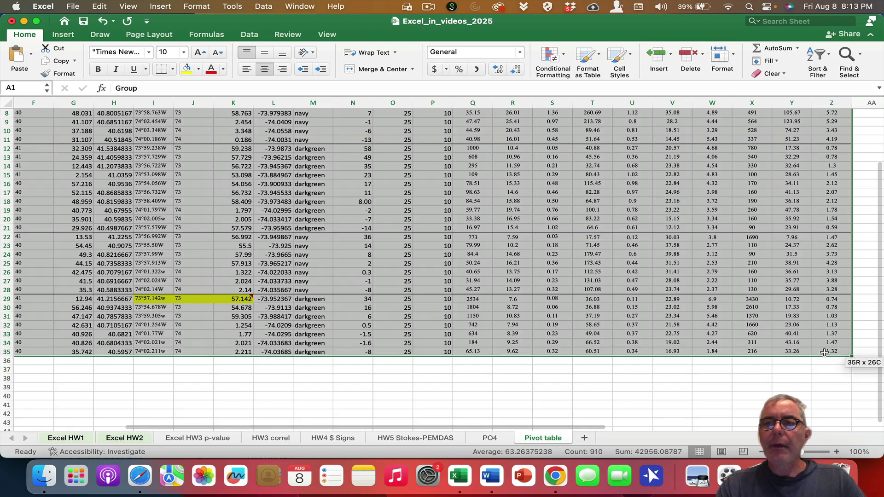
left_click(63, 34)
left_click(21, 56)
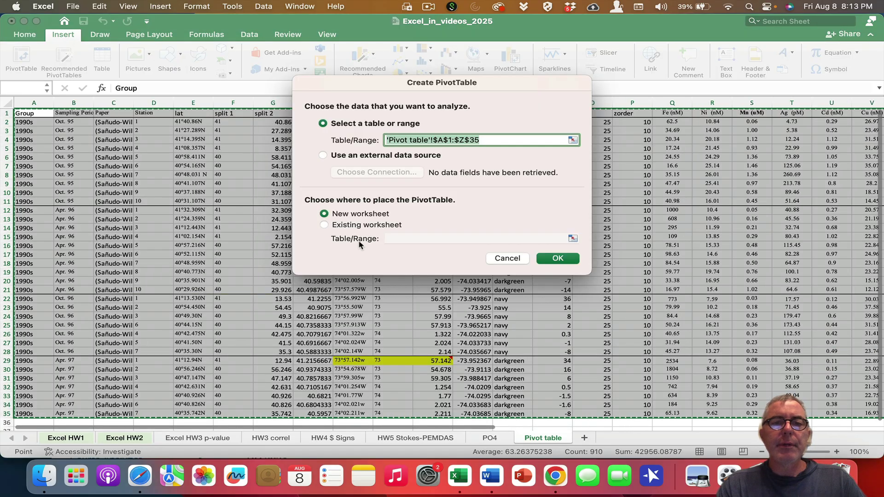
left_click(343, 225)
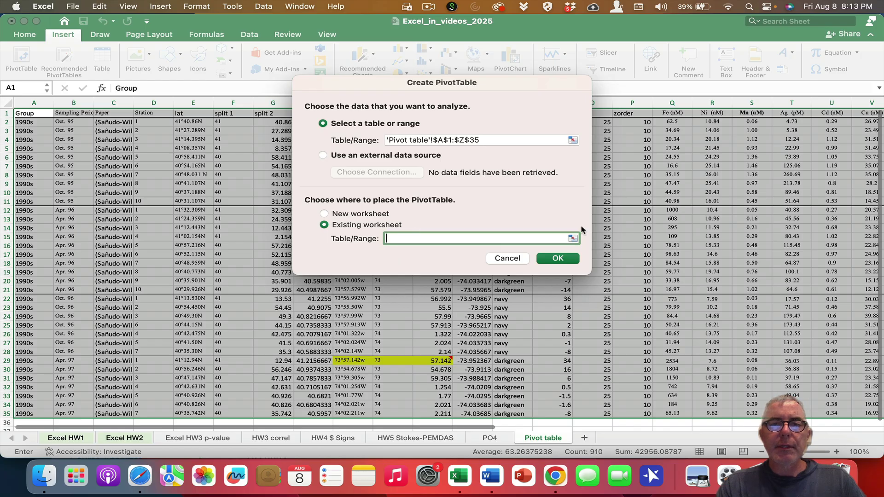
scroll(645, 184, "right", 10)
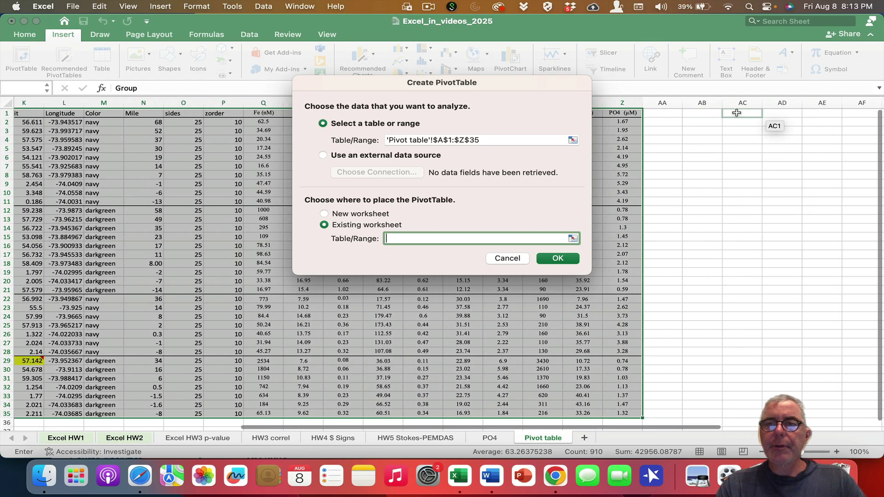
left_click(736, 113)
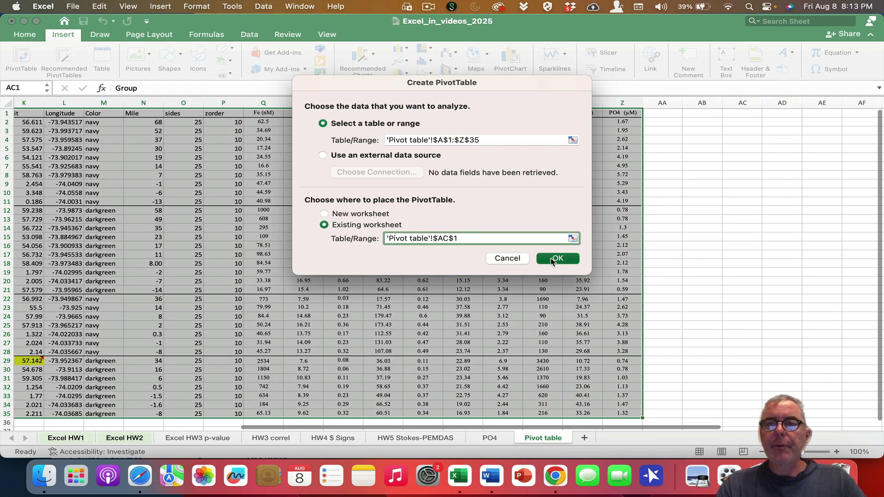
left_click(556, 259)
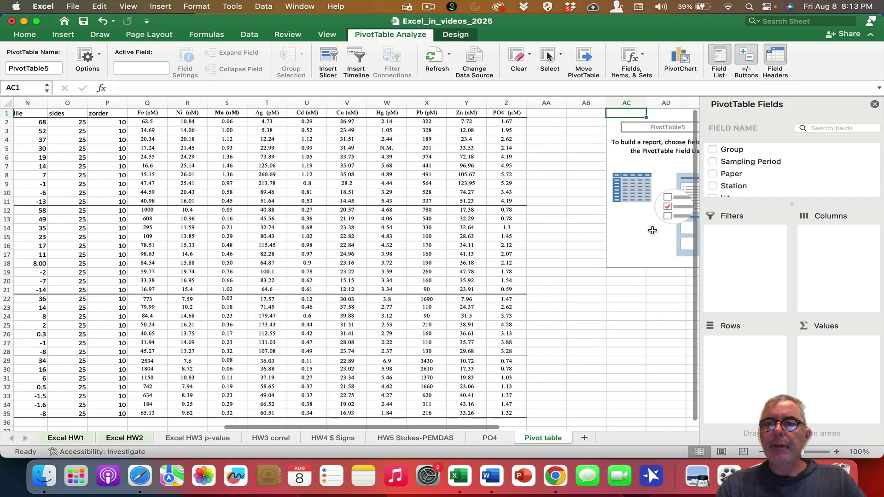
Step: Add the Sampling Period field to the PivotTable rows and check its sort and filter options
scroll(652, 231, "right", 7)
scroll(653, 230, "left", 2)
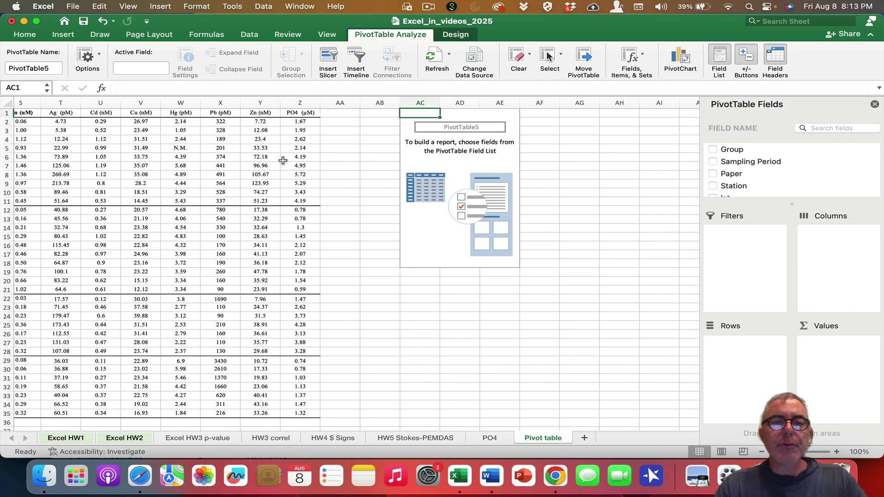
scroll(282, 202, "left", 15)
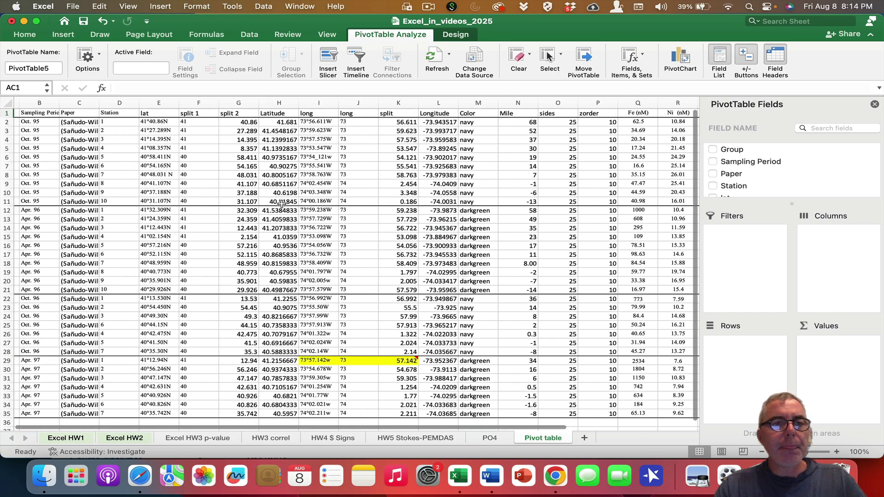
scroll(282, 202, "left", 2)
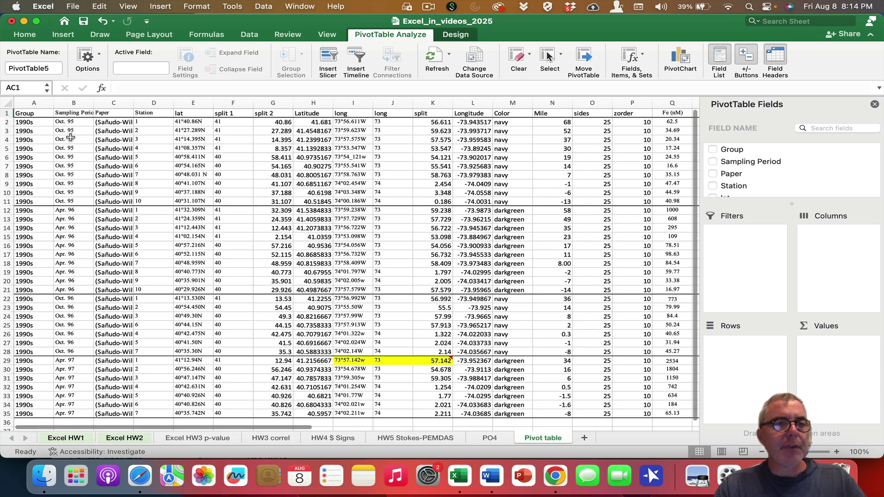
scroll(465, 134, "right", 17)
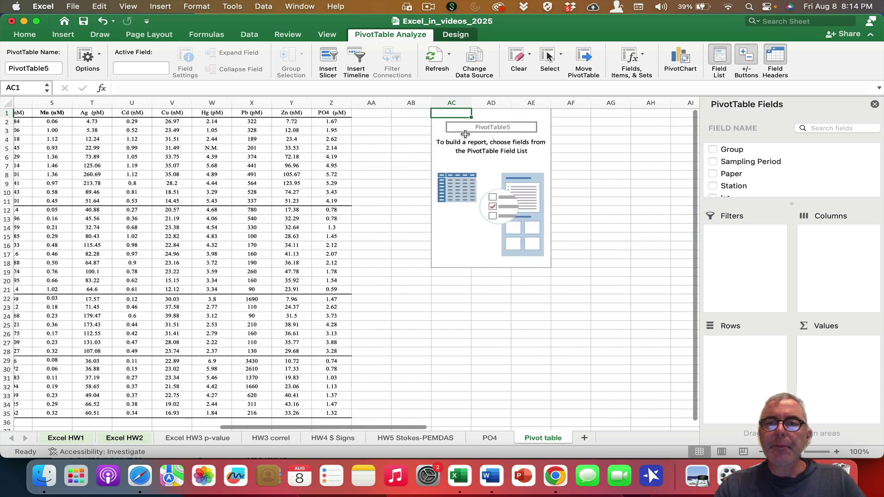
scroll(465, 134, "right", 3)
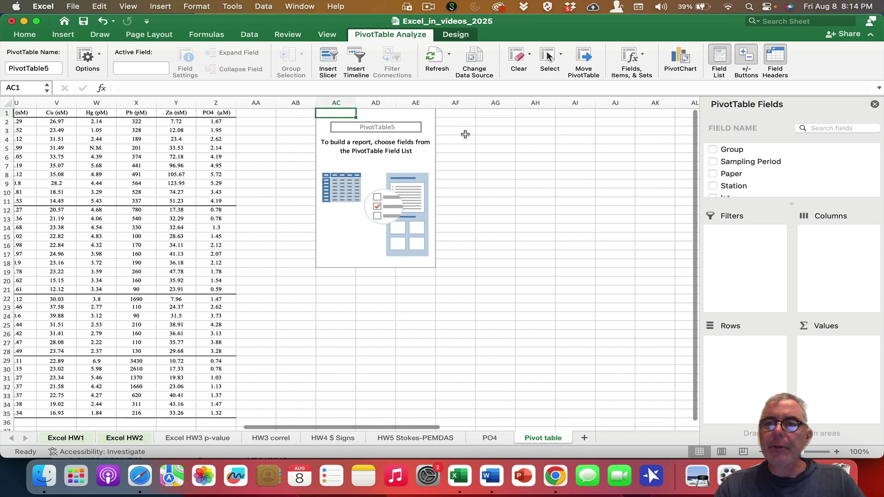
left_click(715, 161)
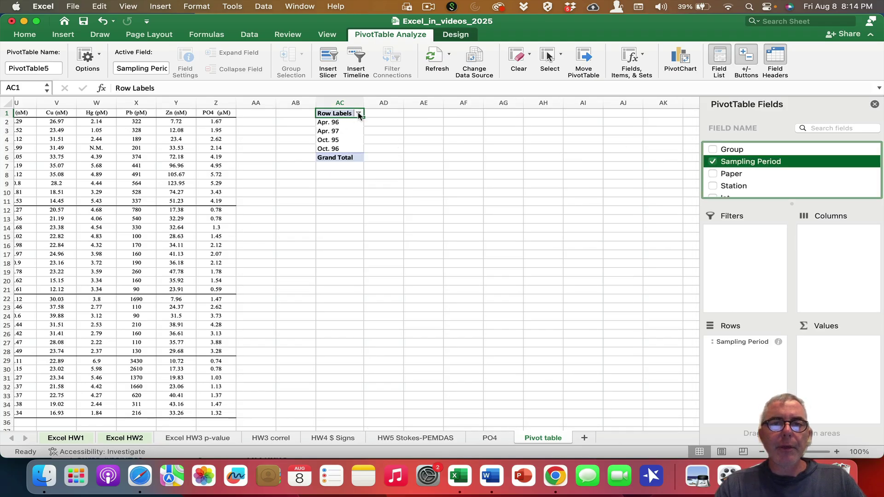
left_click(359, 114)
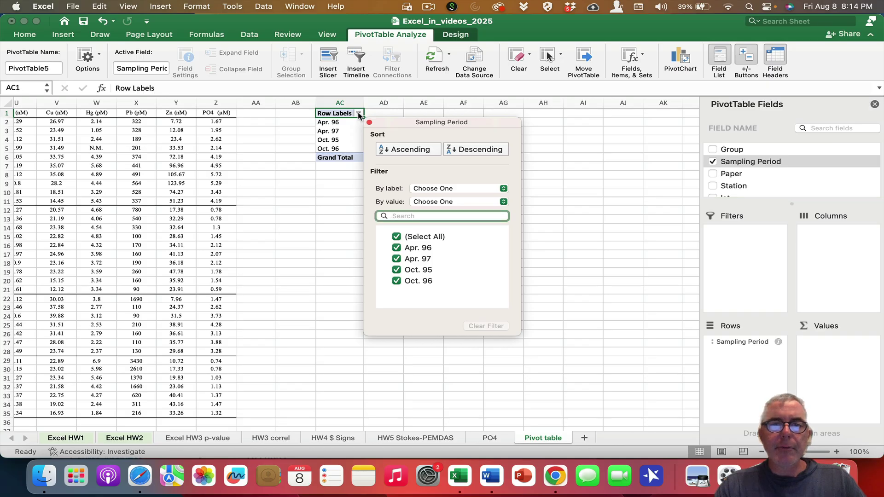
left_click(358, 114)
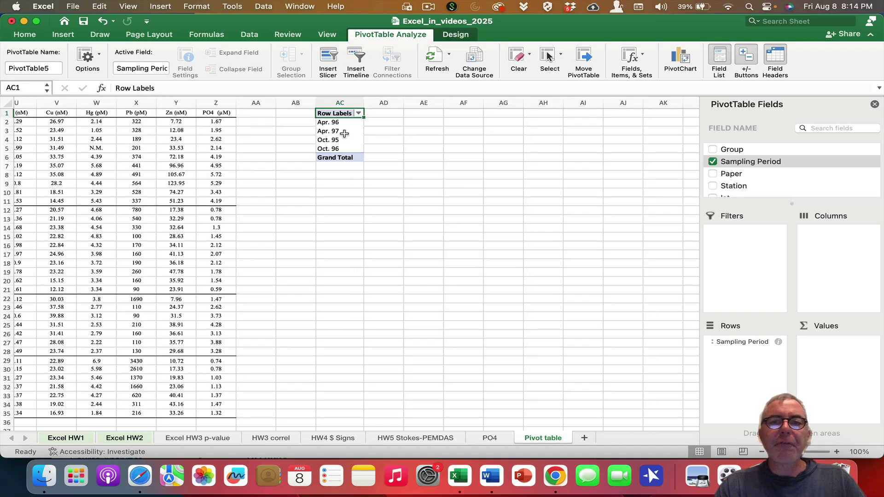
Step: Add the PO4 (µM) field to the PivotTable values and summarise it by Count
scroll(757, 163, "down", 4)
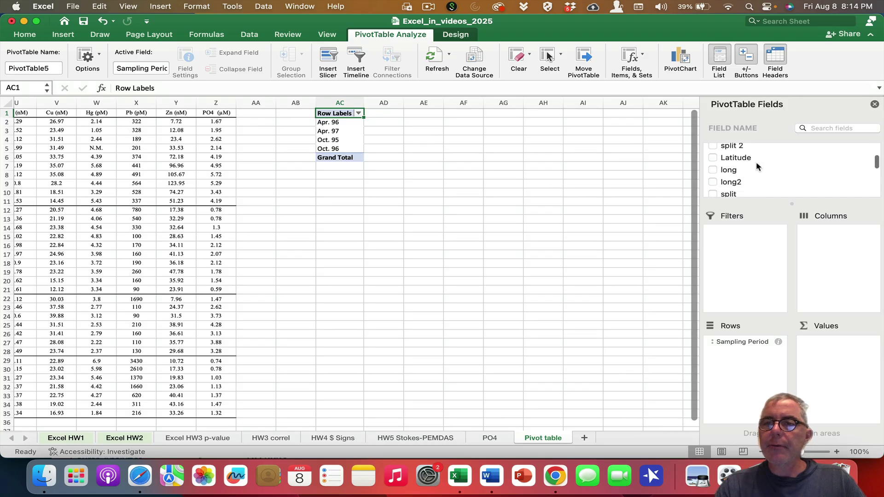
scroll(758, 166, "down", 8)
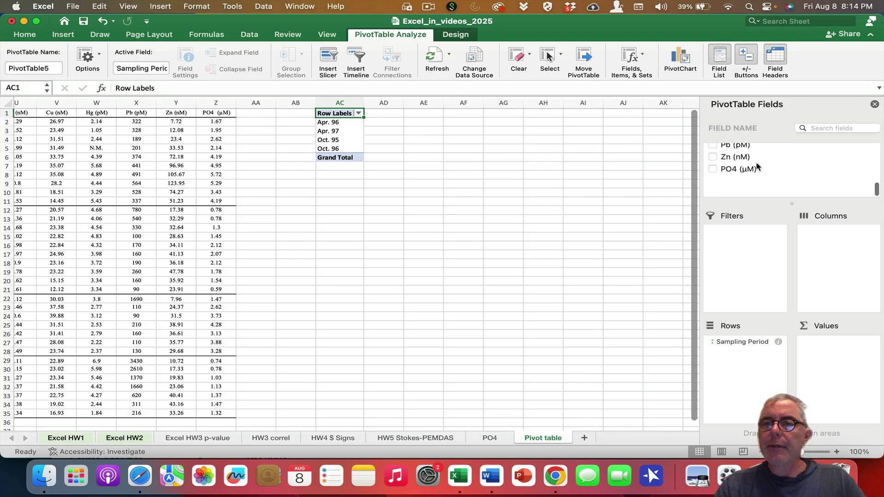
left_click(713, 192)
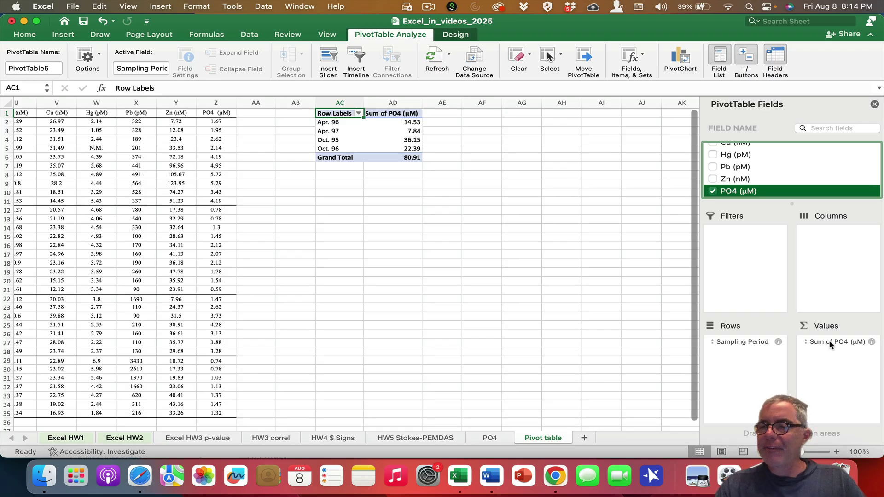
left_click(872, 342)
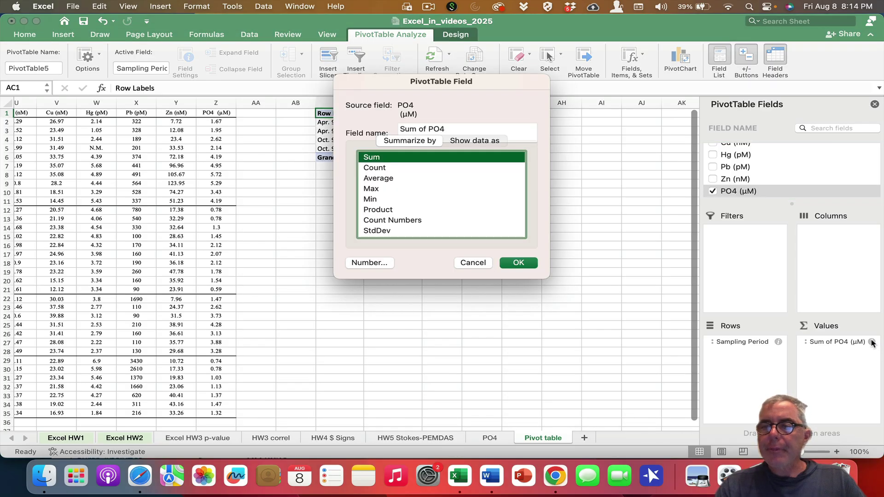
left_click(369, 168)
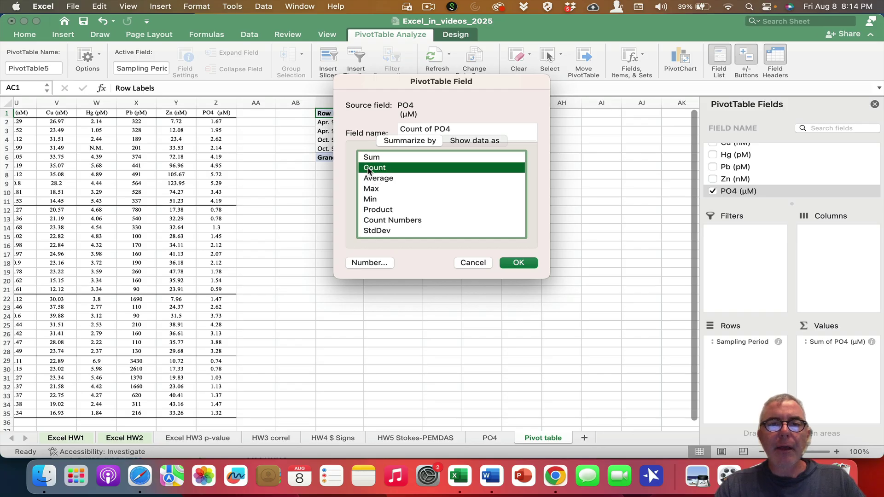
left_click(519, 262)
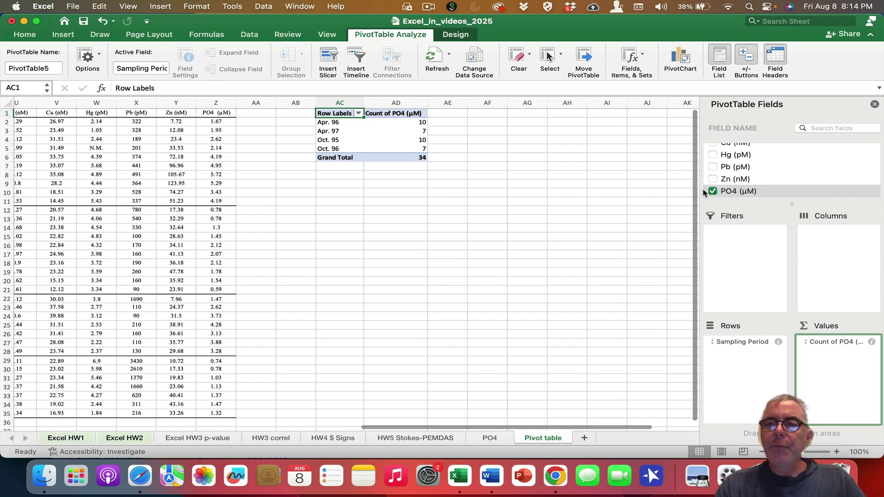
Step: Add PO4 (µM) to the PivotTable values a second time and summarise that entry by Average
left_click(734, 193)
left_click_drag(734, 193, 845, 363)
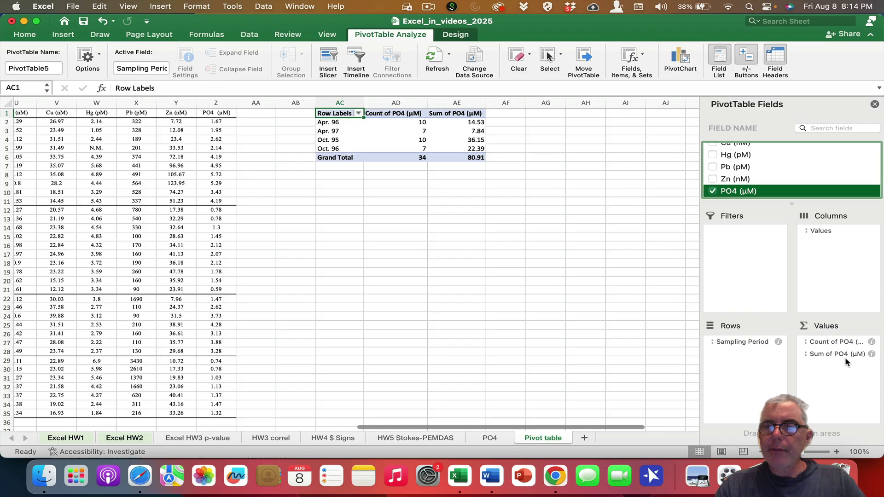
left_click(872, 354)
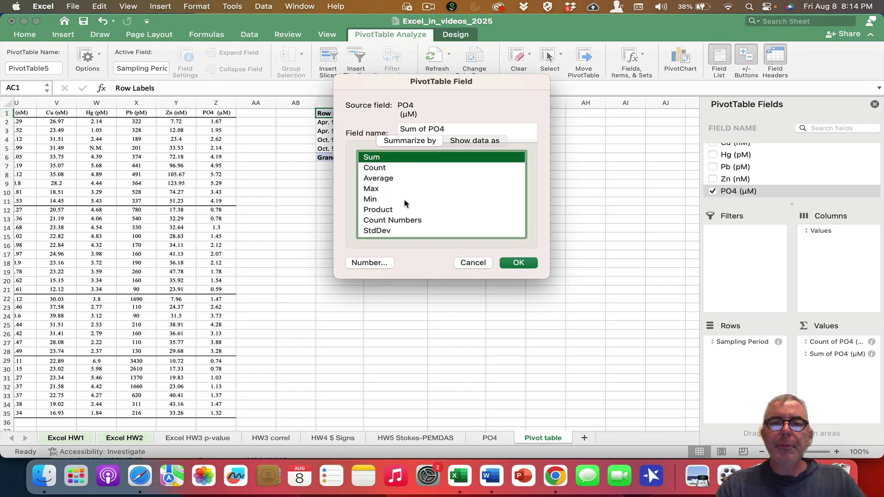
left_click(381, 179)
left_click(522, 266)
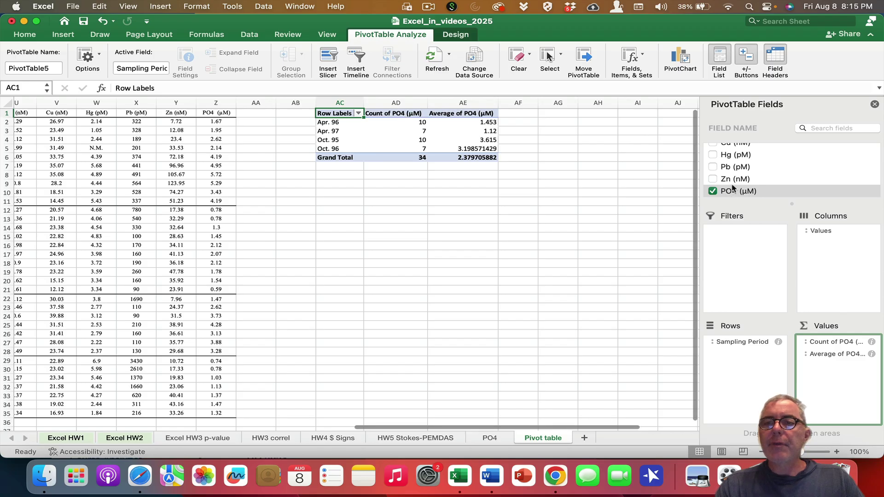
Step: Add the Hg (pM) field to the PivotTable values and summarise it by Average
scroll(733, 182, "up", 1)
scroll(729, 184, "up", 2)
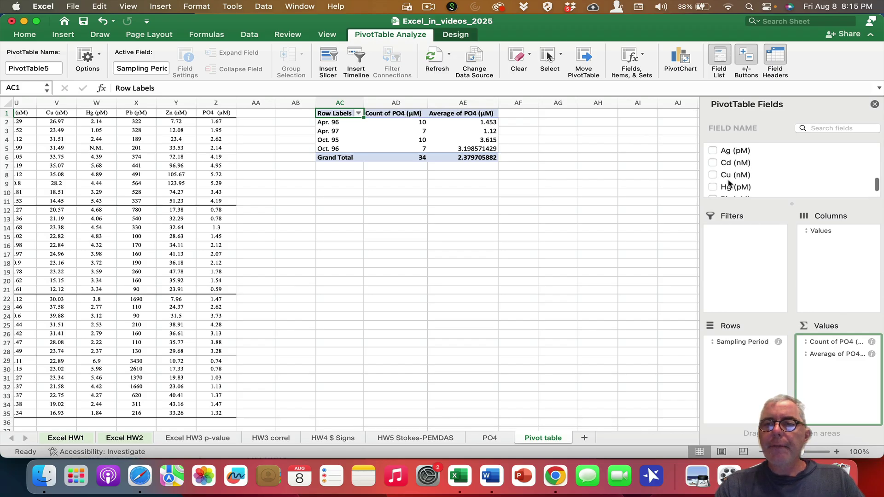
scroll(725, 181, "down", 1)
left_click(713, 174)
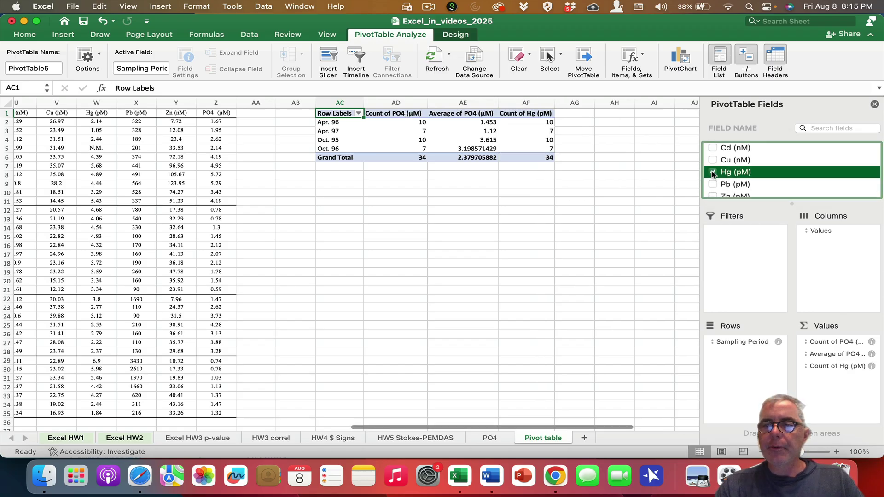
left_click(871, 366)
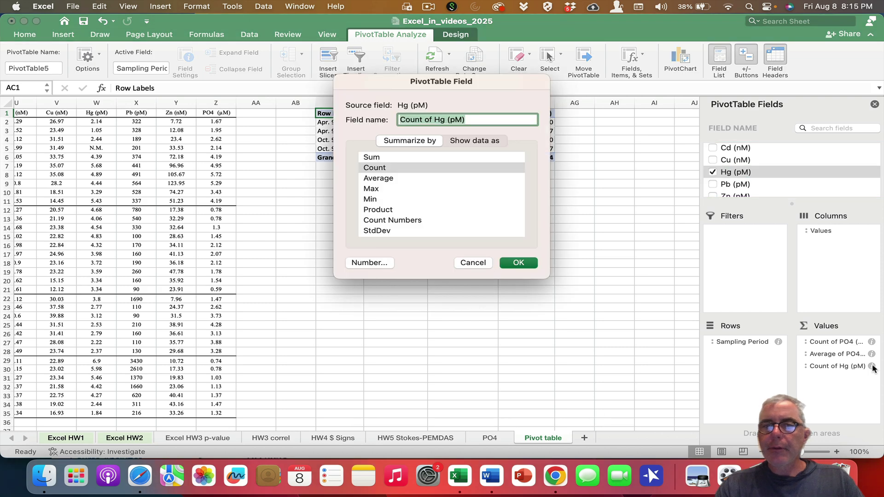
left_click(382, 178)
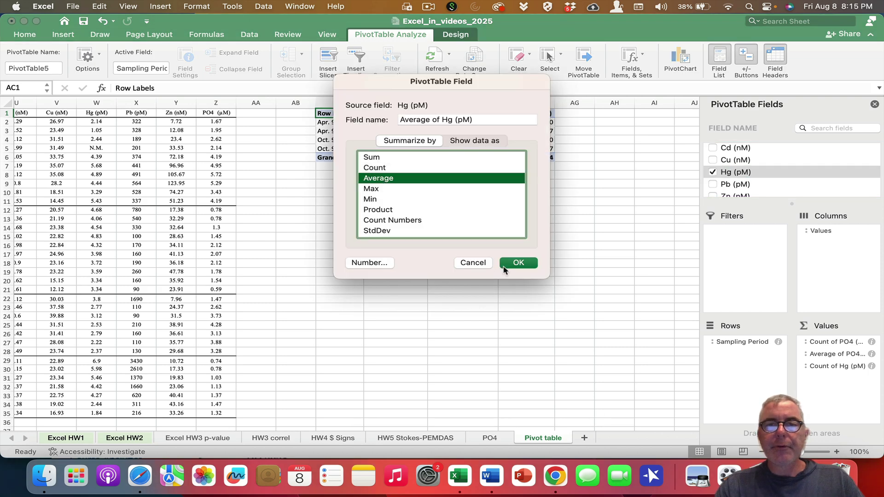
left_click(519, 263)
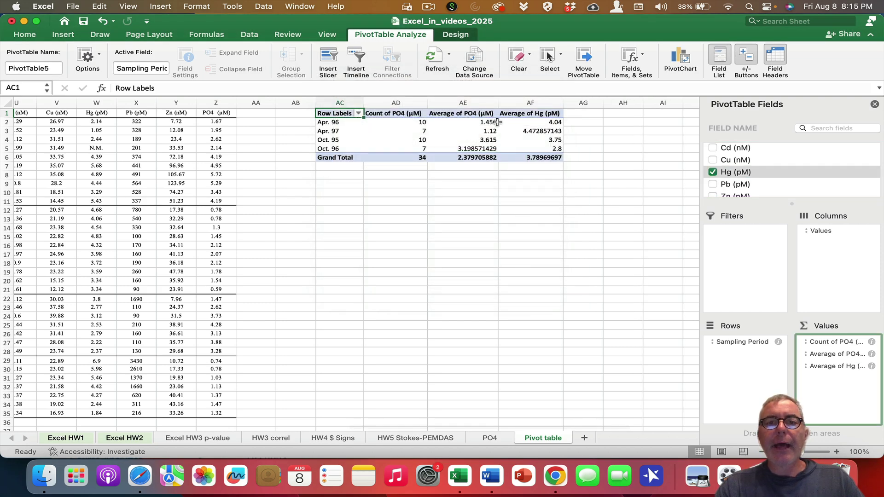
Step: Format the PO4 and Hg averages in AE2:AF6 to show two decimal places
left_click_drag(470, 122, 552, 158)
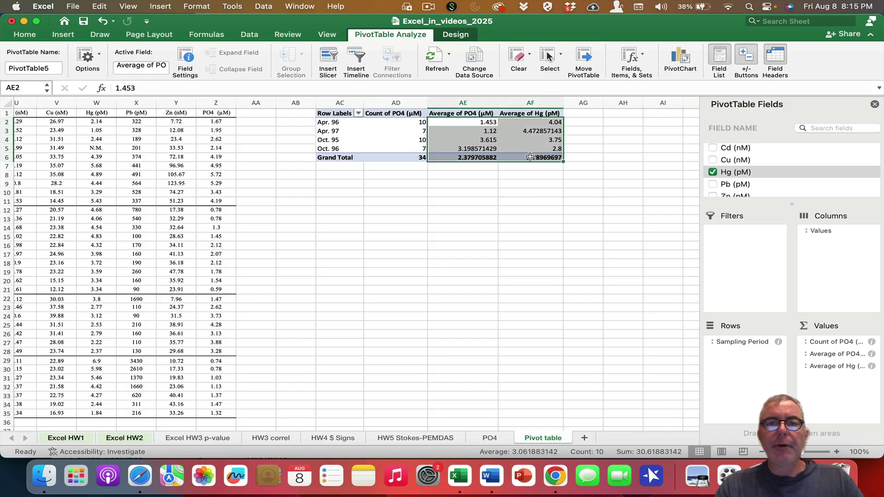
left_click(23, 34)
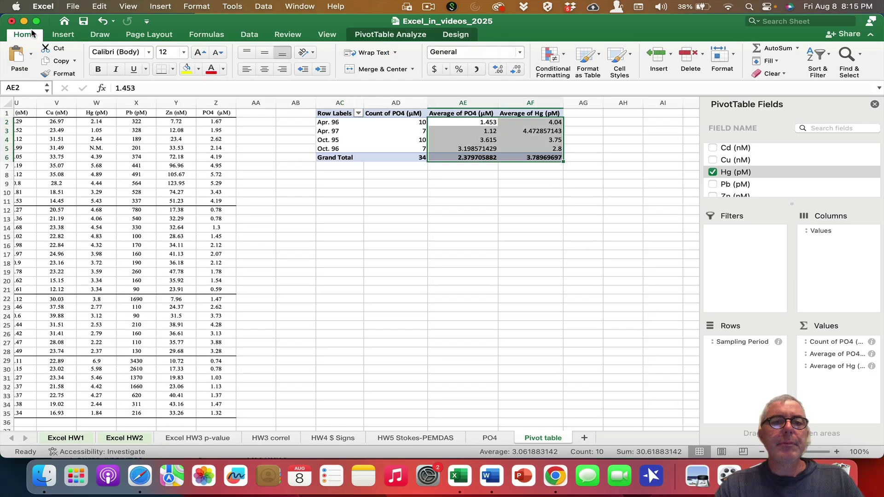
left_click(516, 70)
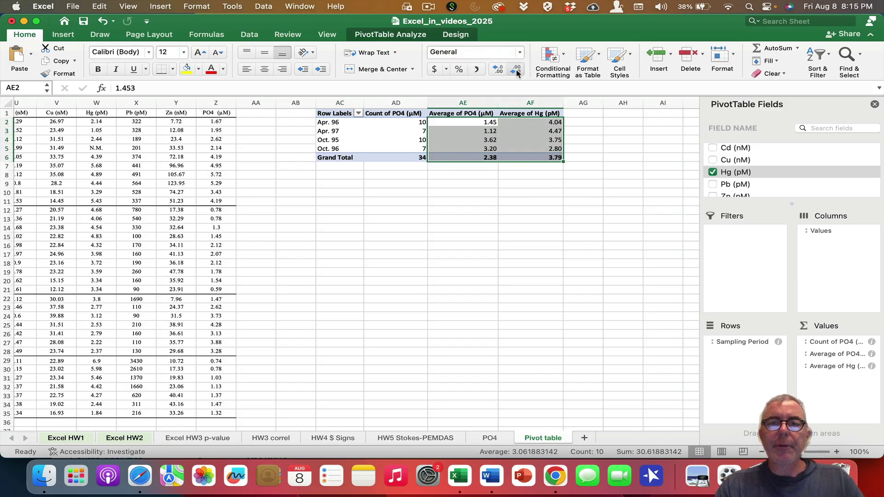
Step: Clear the PO4 value in cell Z3 of the source data, and undo the deletion
left_click(212, 133)
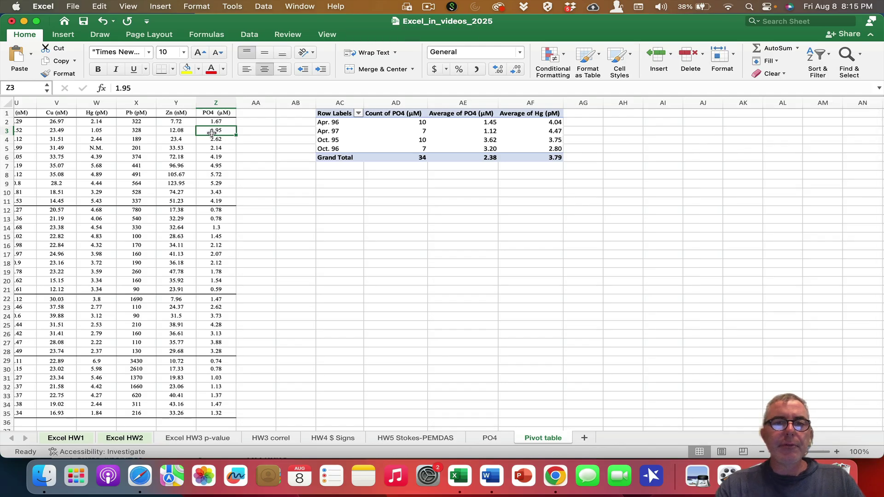
key("Delete")
left_click(213, 136)
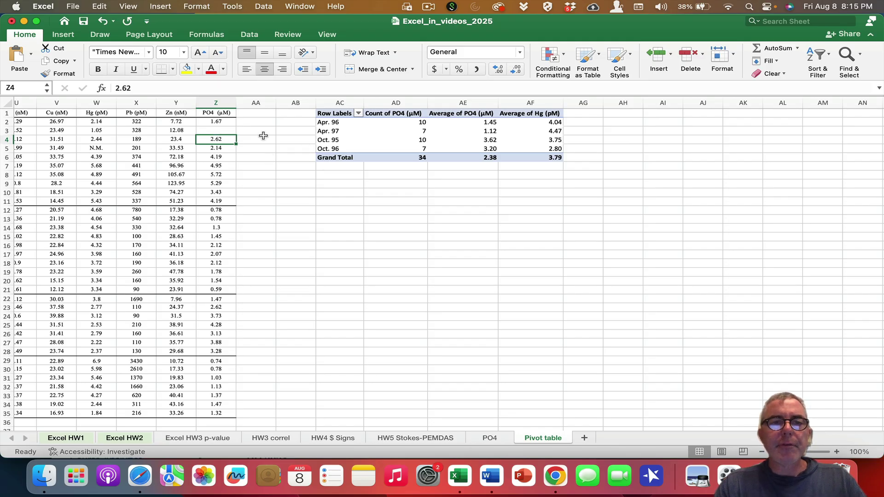
key("super+z")
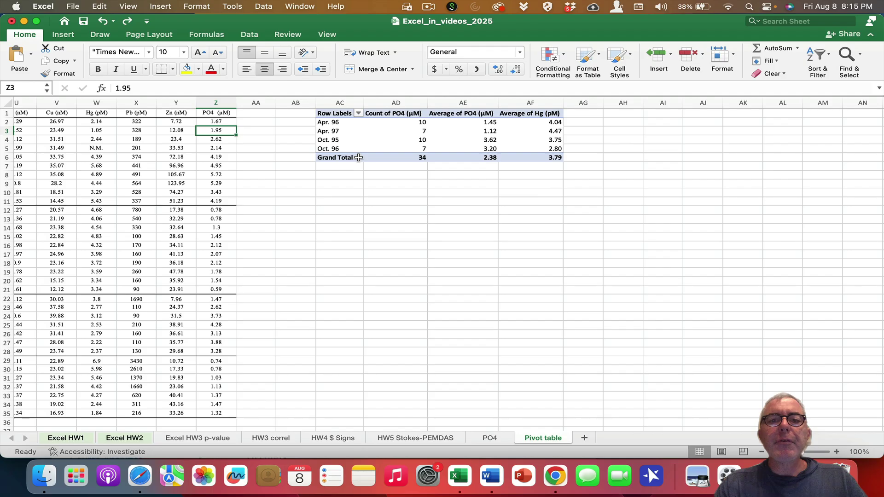
Step: Delete the entire PivotTable in cells AC1:AF6
left_click_drag(332, 114, 542, 159)
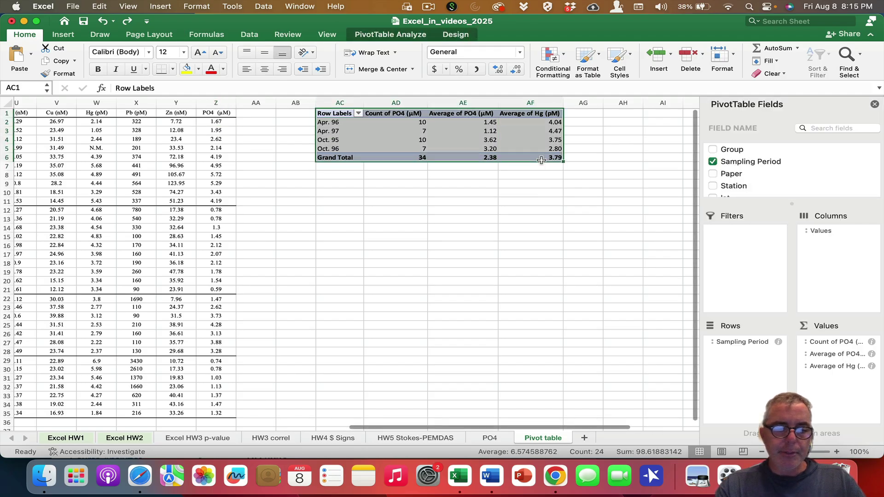
key("Delete")
Step: Insert two blank columns between the Sampling Period and Paper columns
scroll(339, 188, "left", 10)
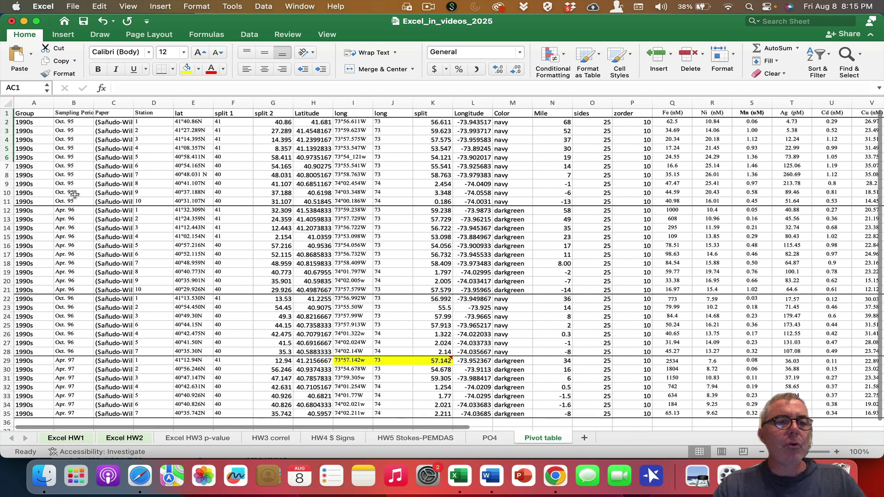
left_click(114, 103)
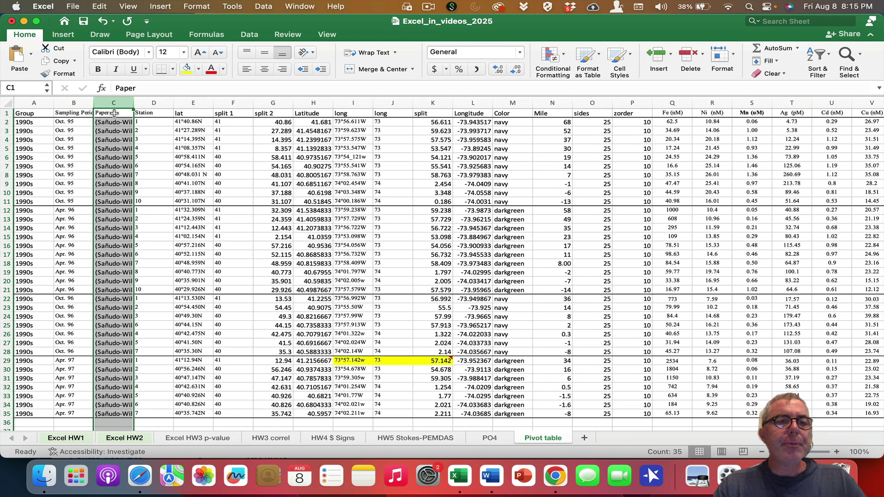
left_click(657, 56)
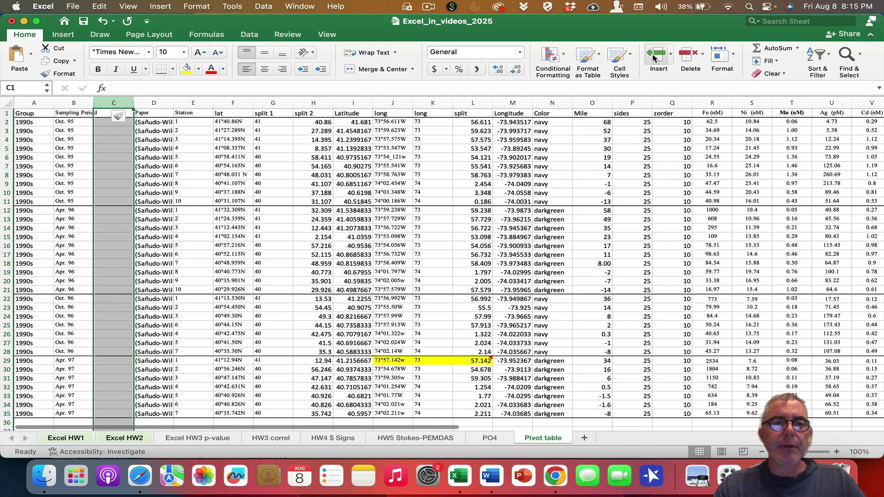
left_click(657, 55)
Step: Enter Oct in column C for all October sampling rows, C2:C11 and C22:C28
left_click(102, 122)
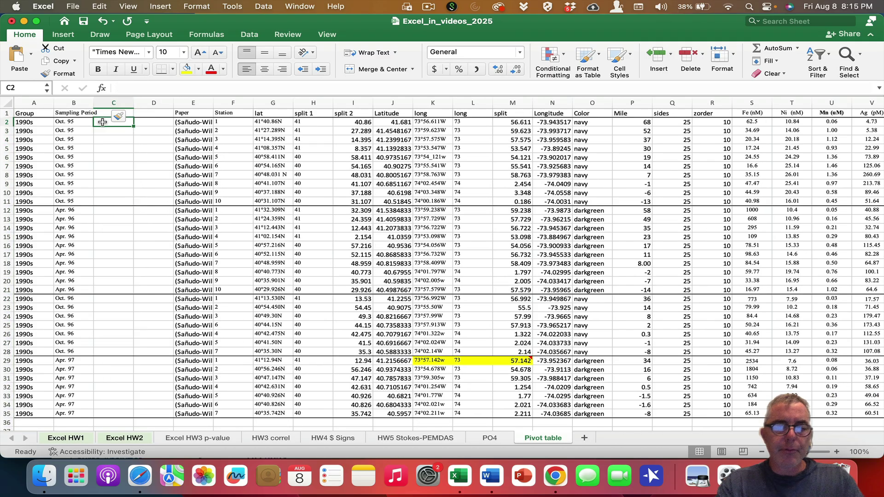
type("OC")
key("Return")
key("Up")
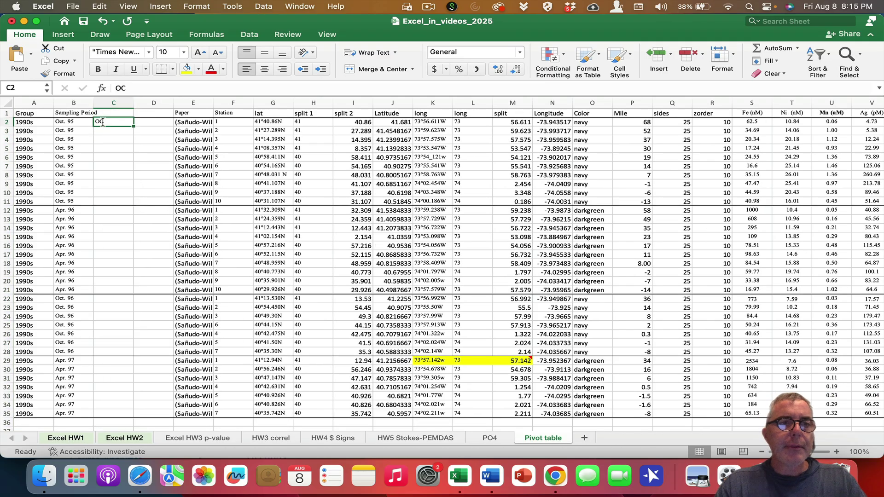
type("Oct")
key("Return")
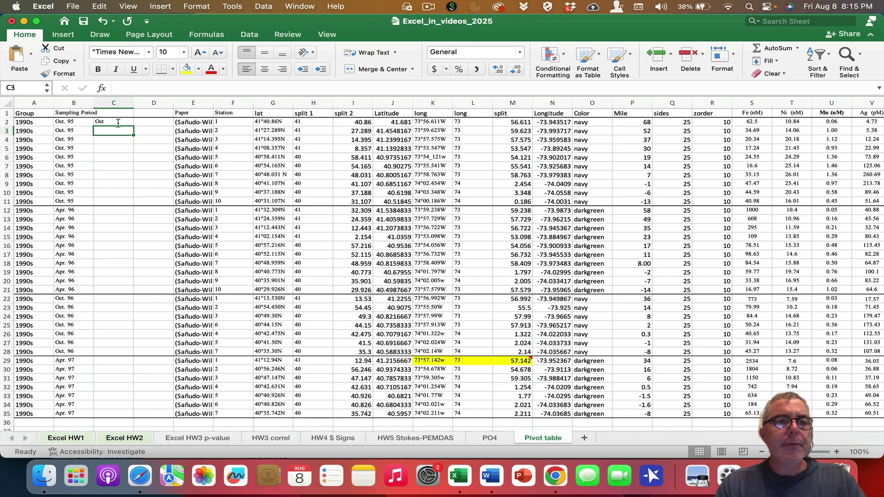
left_click(119, 123)
key("cmd+c")
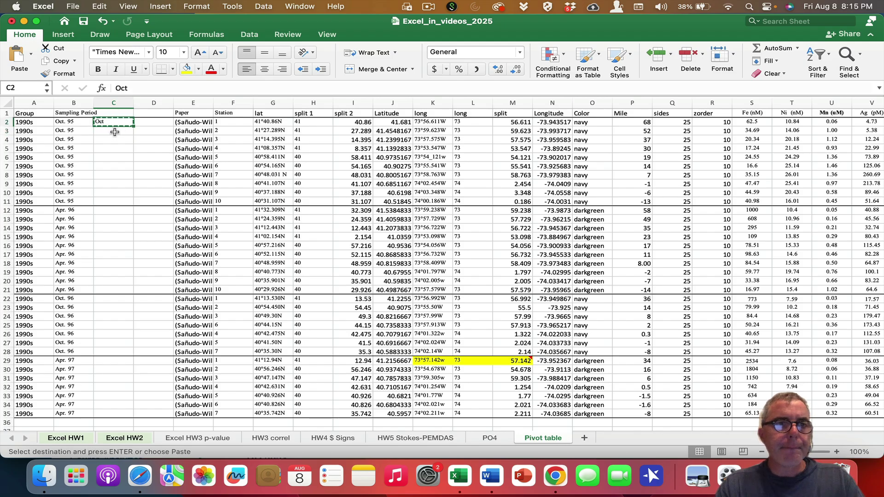
left_click_drag(115, 132, 115, 197)
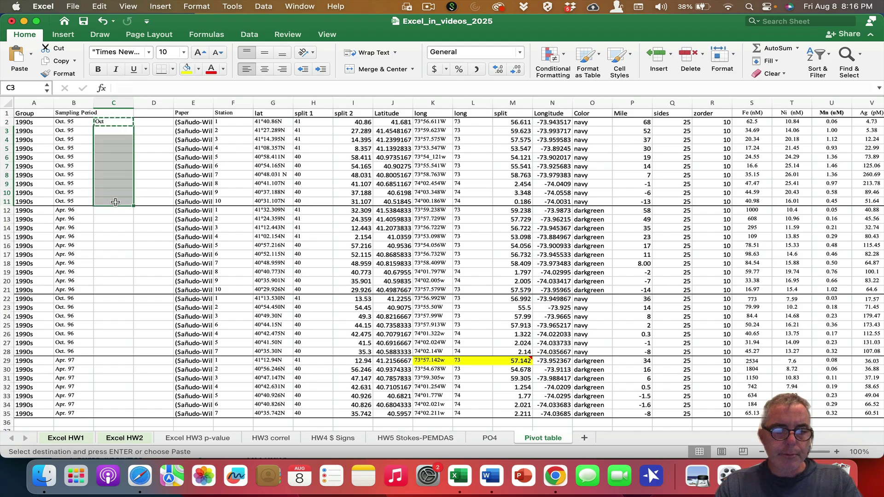
key("cmd+v")
left_click_drag(107, 299, 107, 353)
key("super+v")
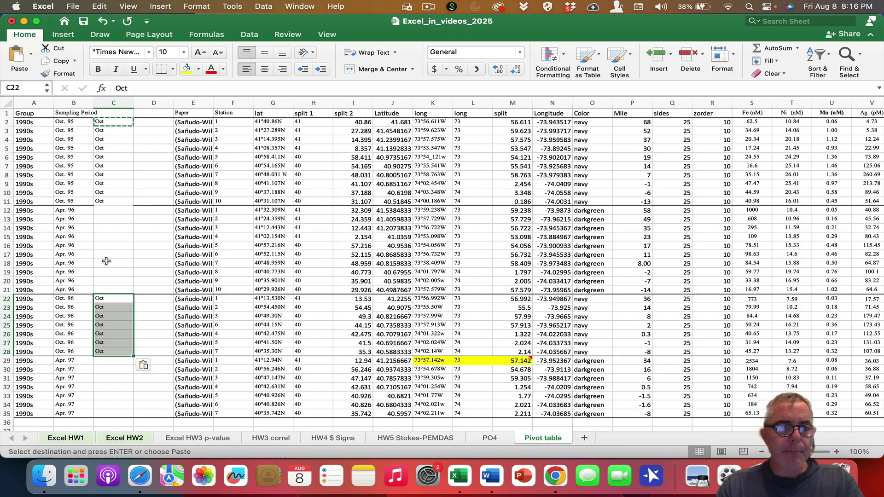
Step: Enter Apr in column C for all April sampling rows, C12:C21 and C29:C35
double_click(108, 211)
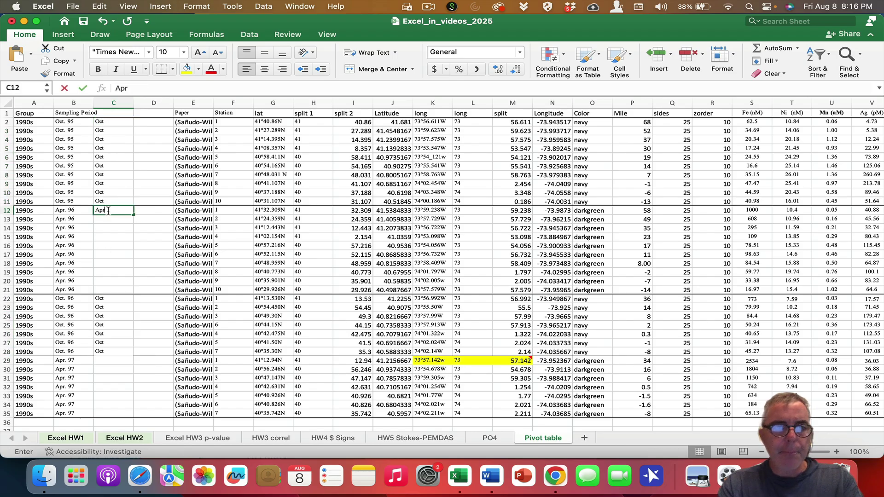
type("Apr")
key("Return")
left_click(108, 211)
key("super+c")
left_click_drag(110, 220, 114, 288)
key("super+v")
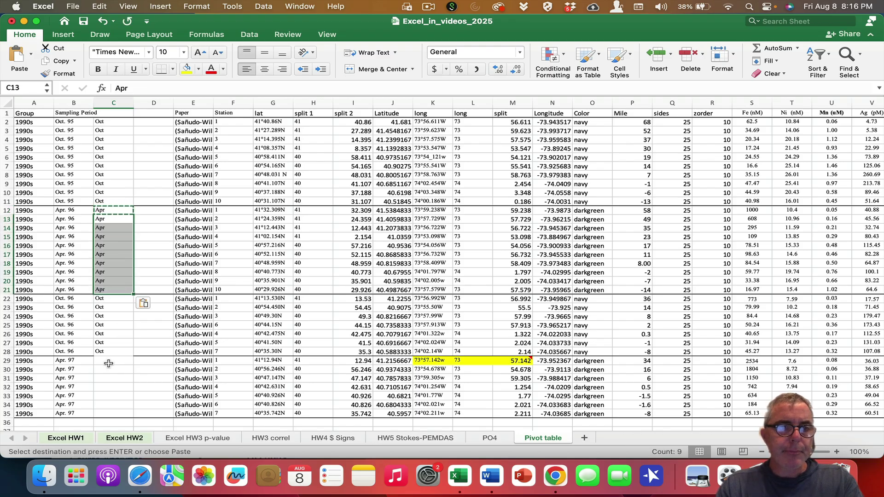
left_click_drag(113, 361, 111, 421)
key("super+v")
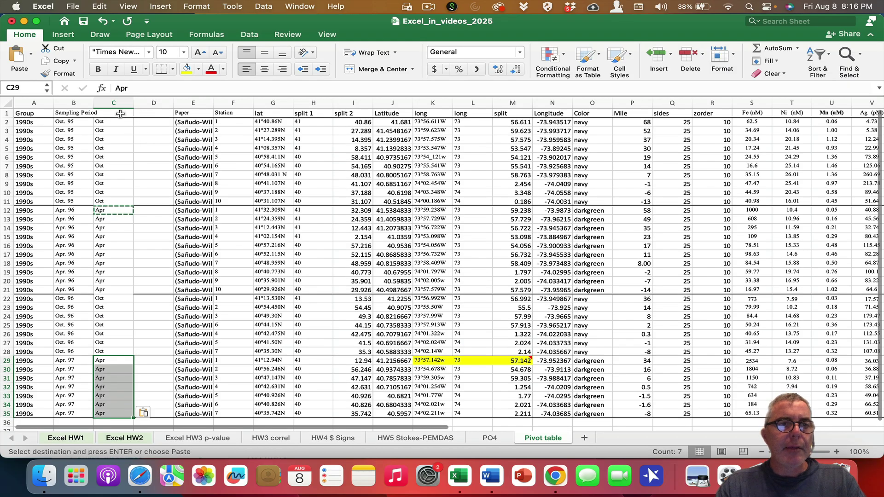
Step: Enter the column headings Month in C1 and Year in D1
left_click(120, 114)
type("Month")
key("Tab")
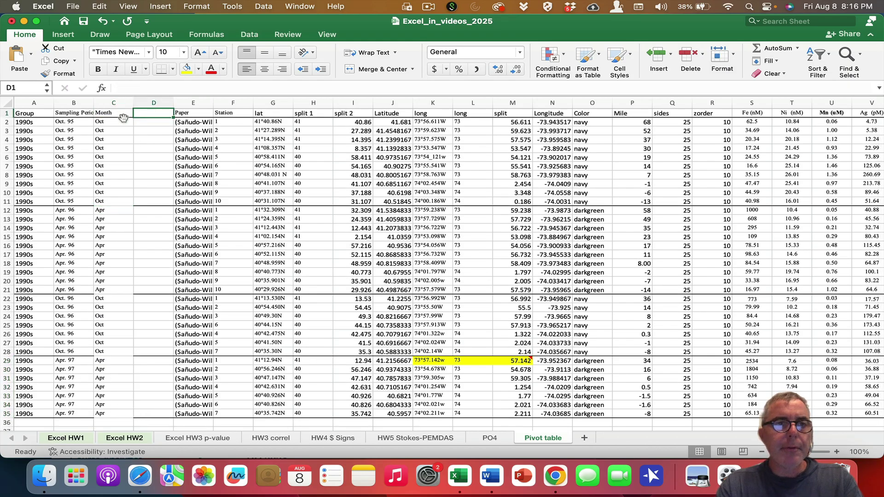
left_click(123, 118)
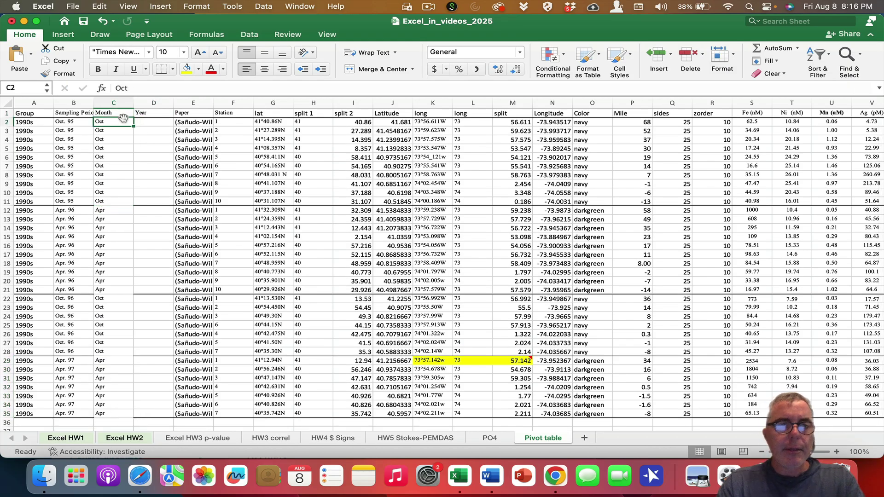
Step: Enter 95 in the Year column for all Oct. 95 sampling rows, D2:D11
key("Tab")
type("95")
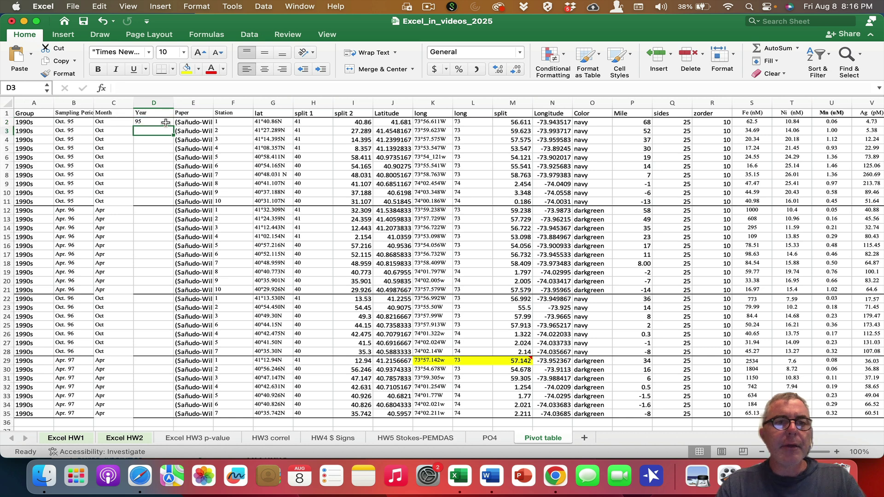
key("super+c")
left_click_drag(157, 126, 154, 197)
key("super+c")
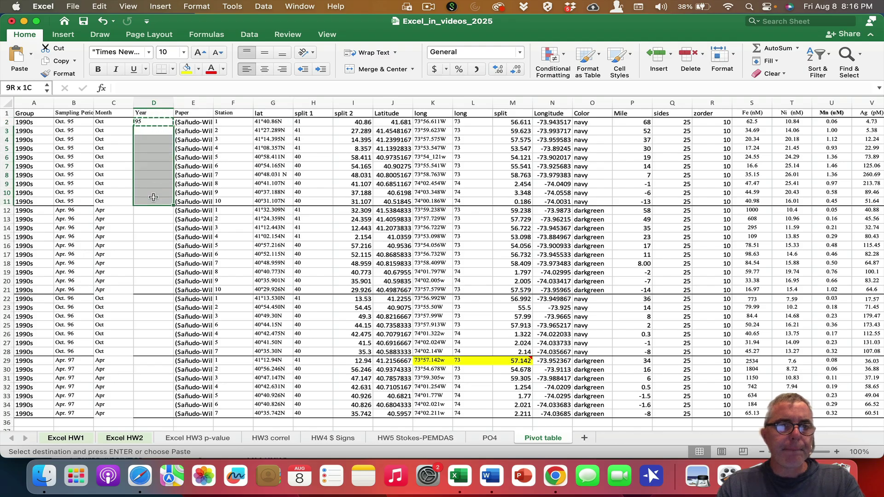
key("super+v")
Step: Enter 96 in the Year column for all Apr. 96 and Oct. 96 sampling rows, D12:D28
left_click(155, 211)
type("9")
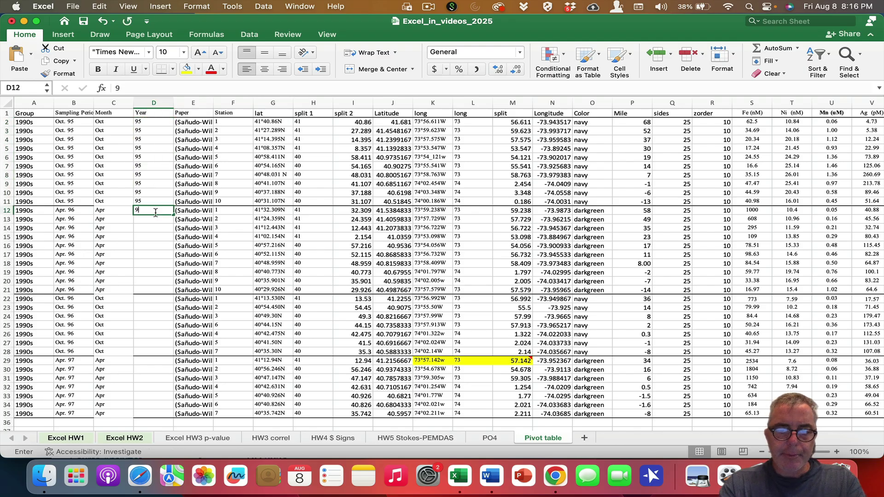
type("6")
key("Return")
left_click(151, 203)
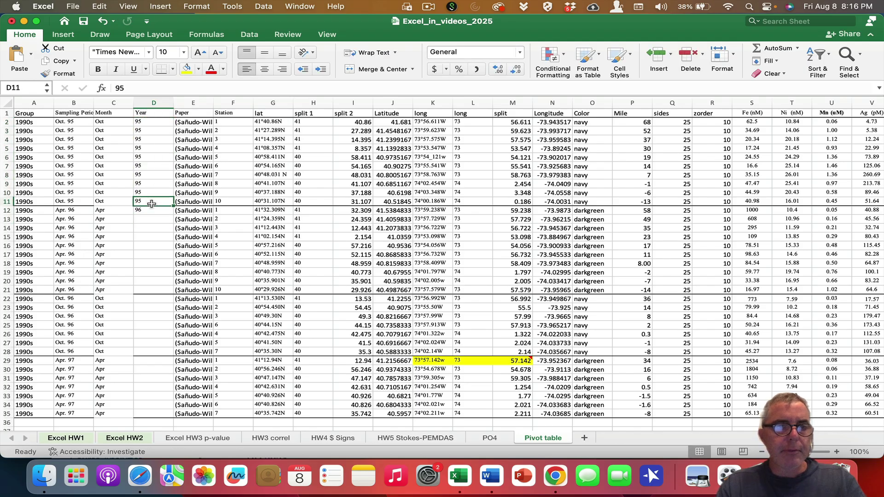
left_click(152, 211)
key("super+c")
left_click_drag(152, 219, 153, 346)
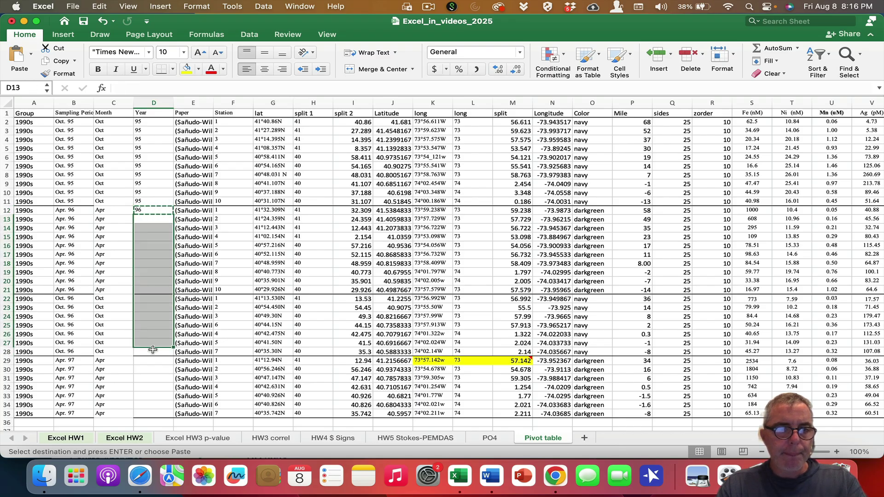
key("super+v")
left_click(153, 353)
key("super+v")
Step: Enter 97 in the Year column for all Apr. 97 sampling rows, D29:D35
left_click(155, 363)
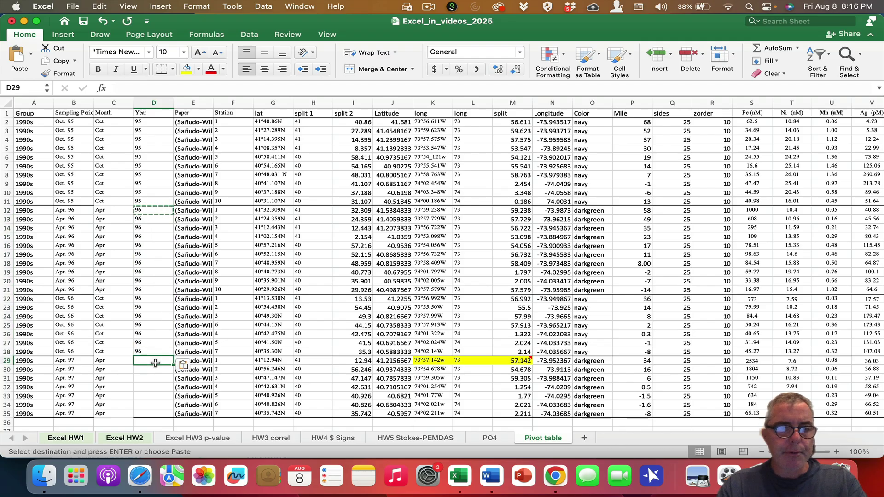
type("97")
key("Return")
left_click(143, 361)
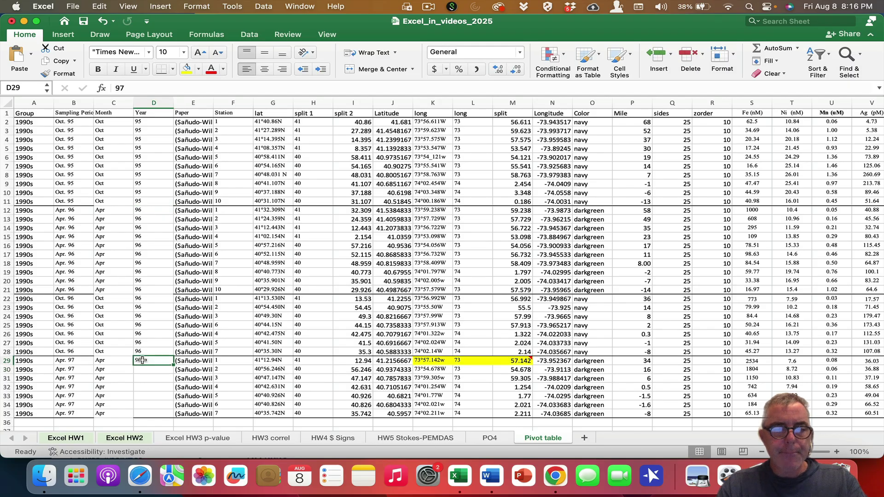
key("super+c")
left_click_drag(141, 369, 148, 417)
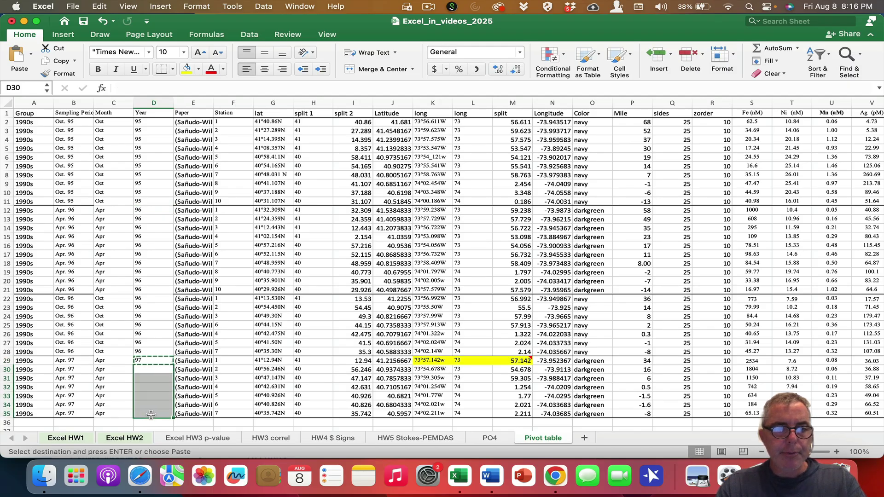
key("super+v")
Step: Create a PivotTable from the whole data range A1:AB35, placed on the existing worksheet at cell AE1
scroll(402, 410, "right", 10)
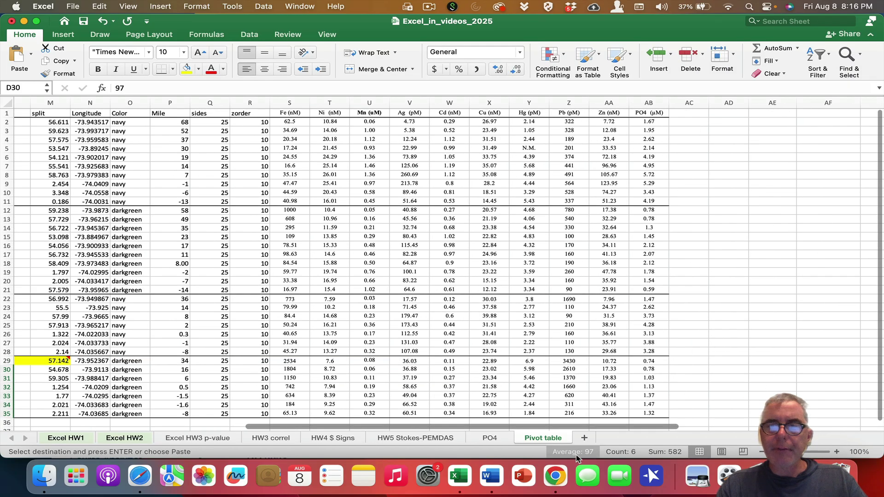
left_click_drag(648, 413, 4, 5)
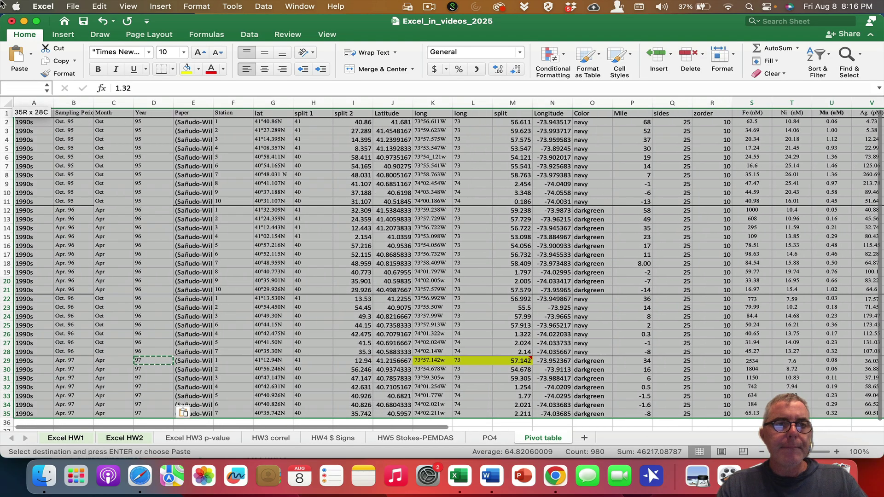
left_click(62, 35)
left_click(22, 59)
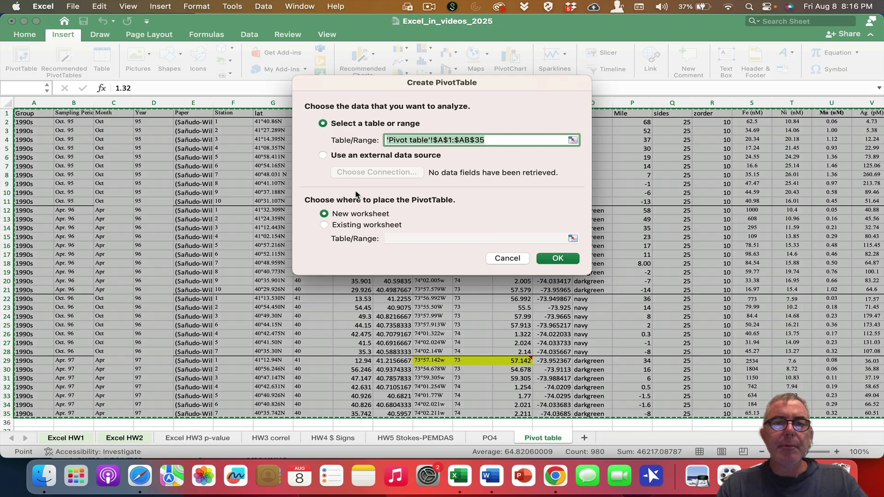
left_click(380, 224)
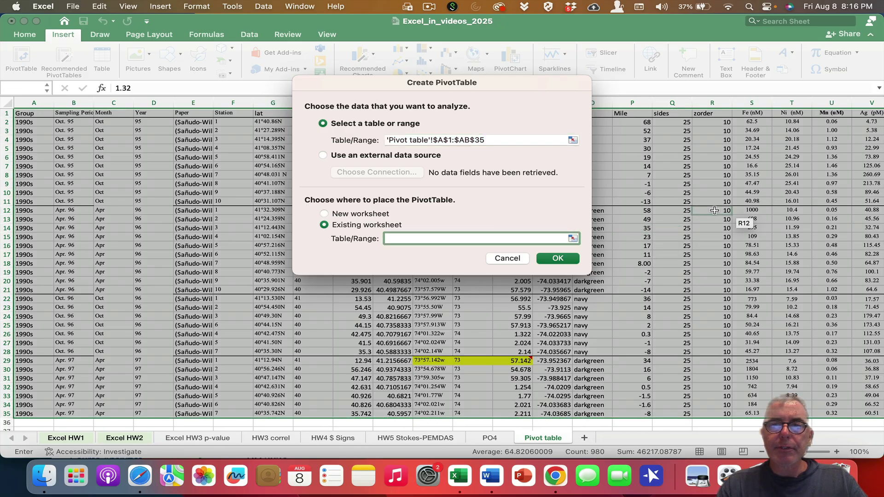
scroll(691, 217, "right", 10)
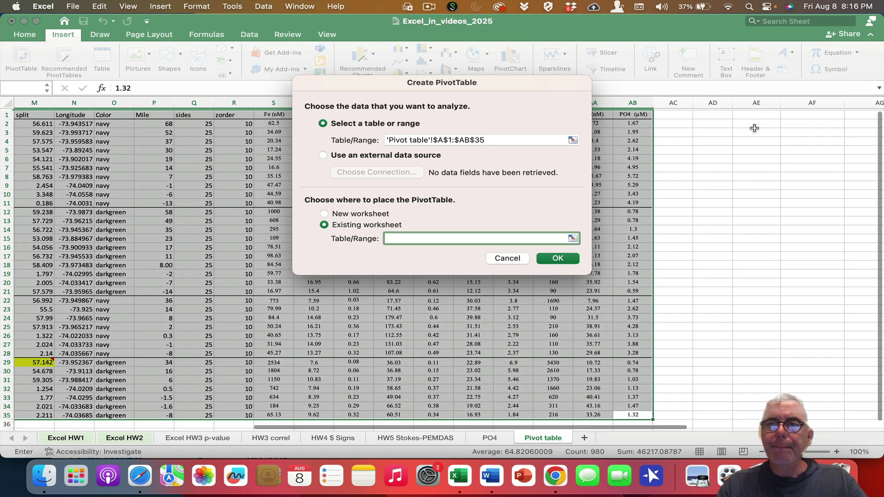
left_click(756, 113)
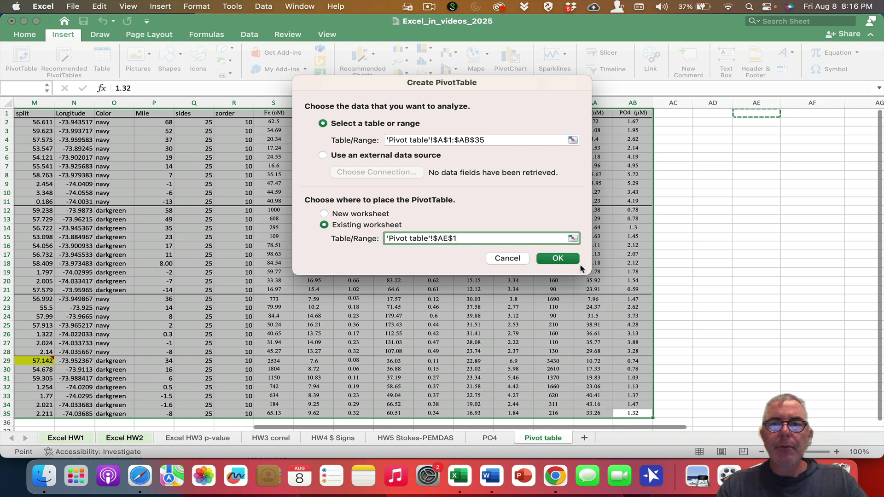
left_click(559, 259)
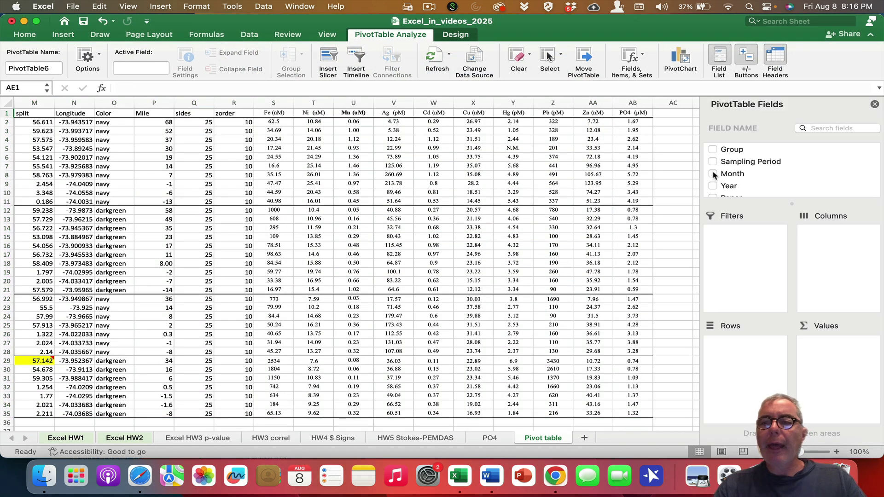
Step: Add the Year field to the new PivotTable and use it as the row labels
left_click(713, 187)
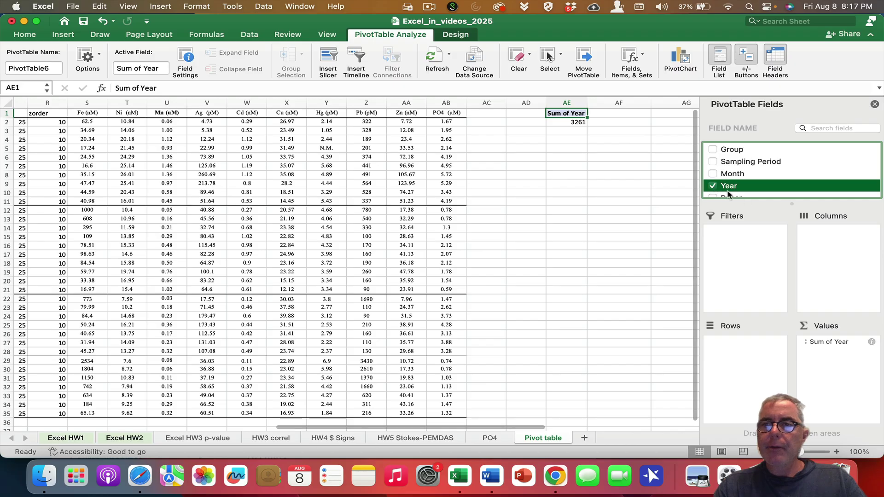
left_click_drag(727, 189, 750, 361)
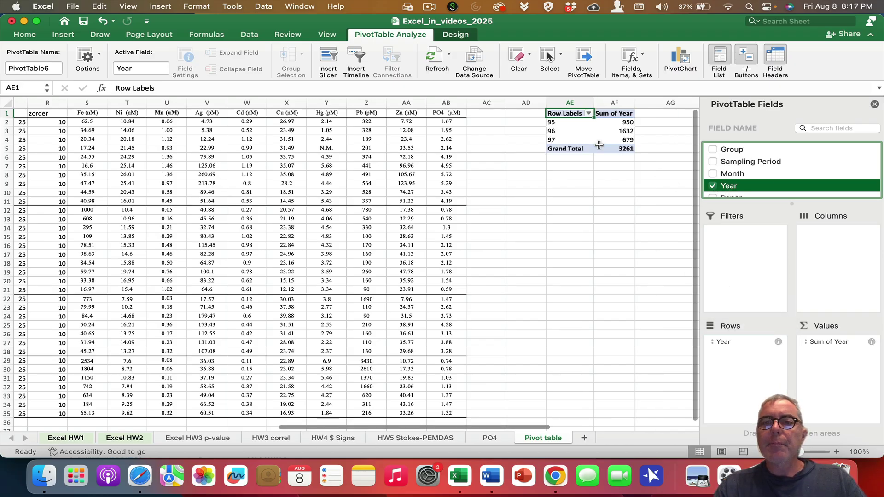
left_click(872, 343)
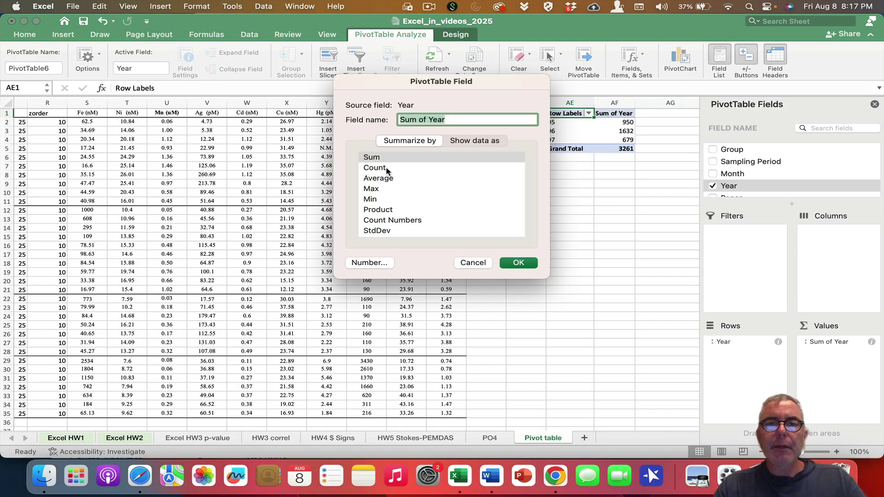
left_click(482, 263)
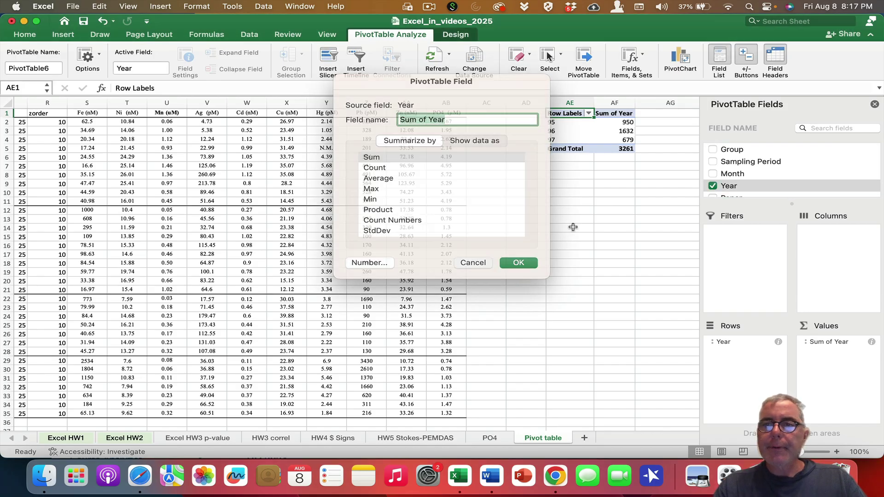
Step: Add PO4 (µM) to the PivotTable's values and remove Sum of Year from them
scroll(761, 181, "down", 5)
scroll(761, 180, "down", 3)
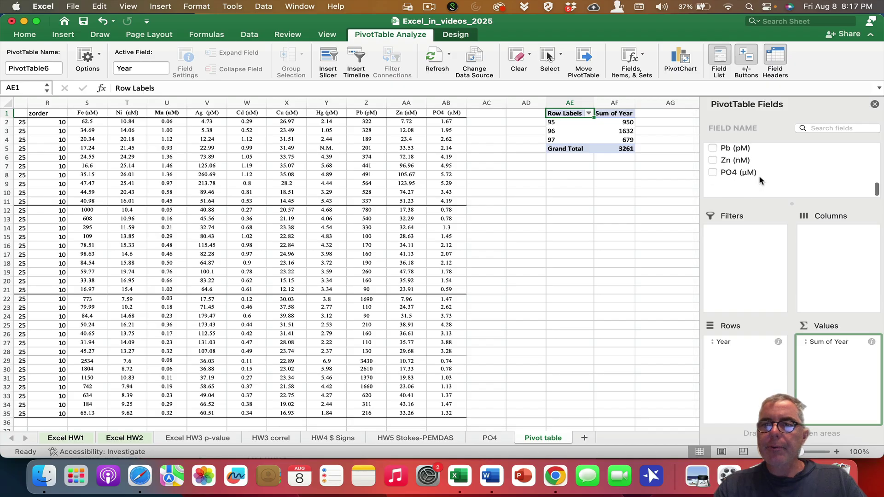
left_click_drag(732, 190, 839, 356)
left_click(835, 343)
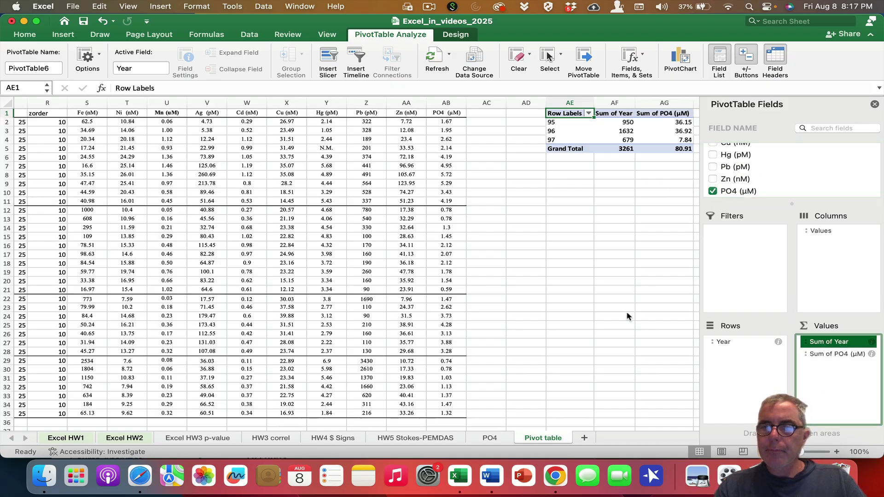
left_click_drag(819, 347, 580, 320)
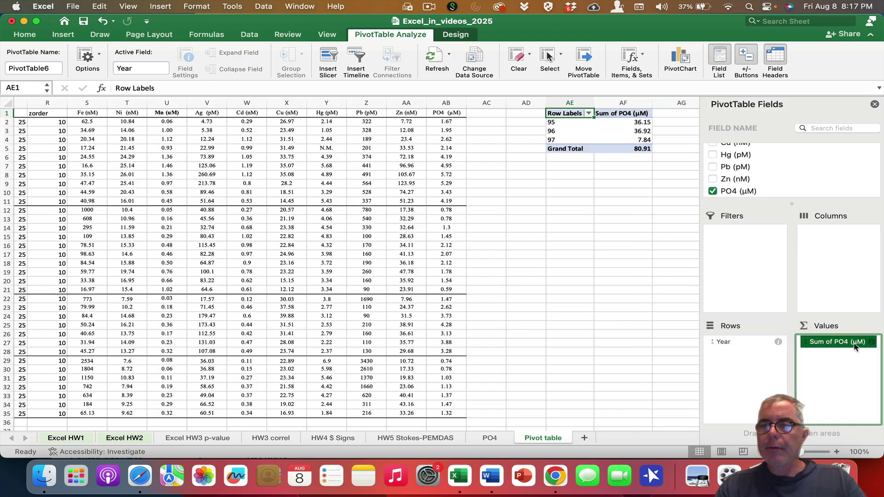
Step: Summarize the PO4 (µM) value field by Count instead of Sum
left_click(873, 343)
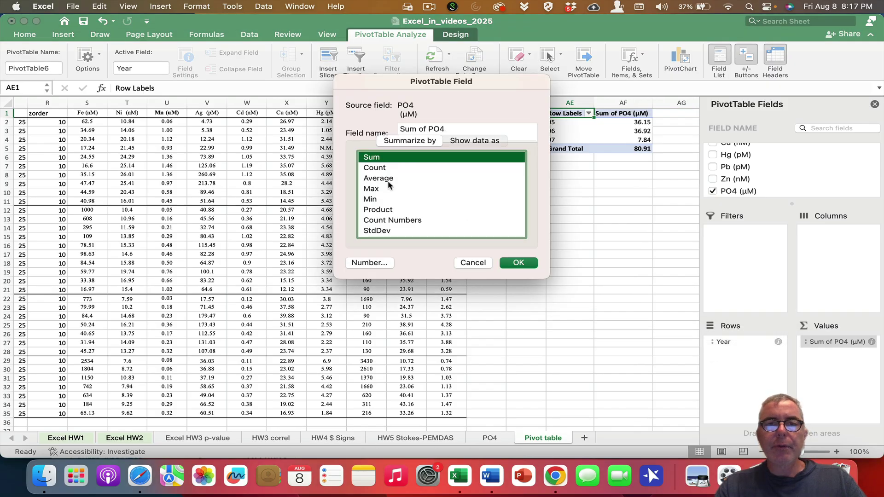
left_click(377, 168)
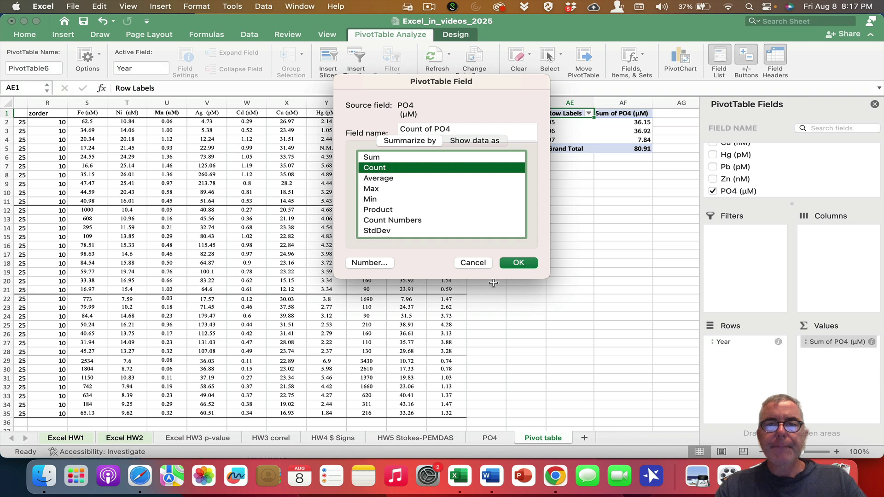
left_click(518, 263)
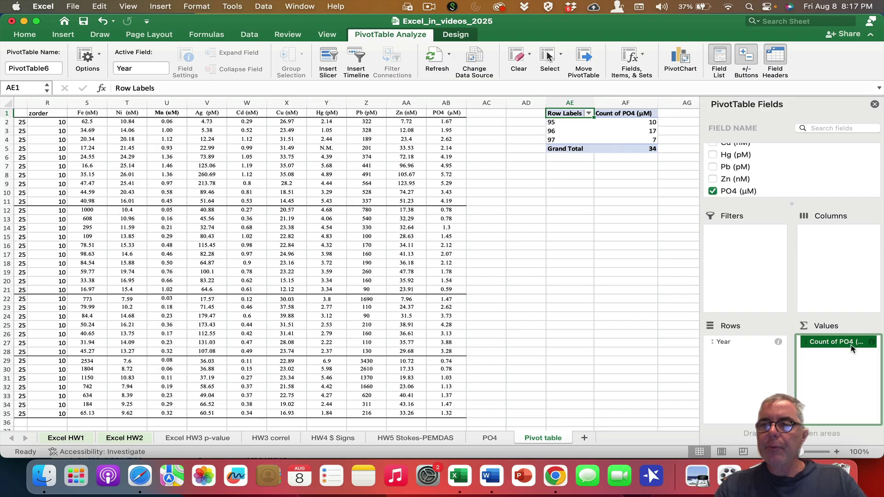
Step: Add PO4 (µM) to the PivotTable's values a second time and summarize it by Average
left_click_drag(742, 190, 842, 360)
left_click(871, 355)
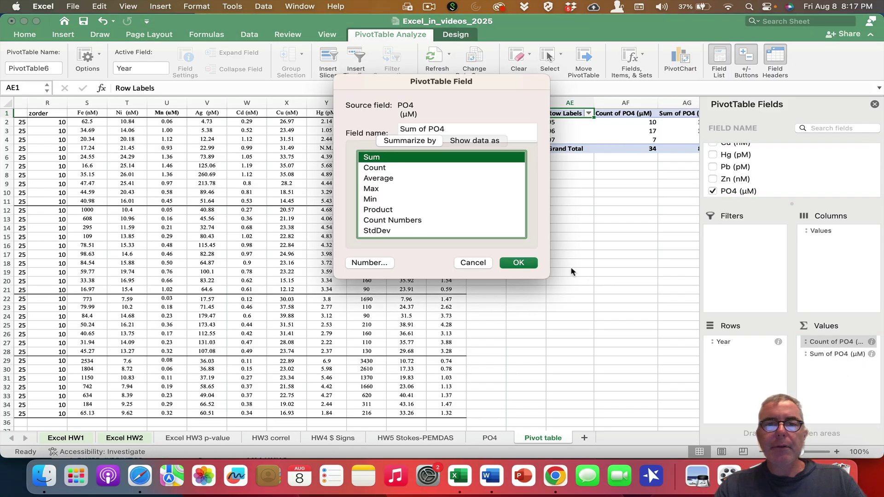
left_click(392, 183)
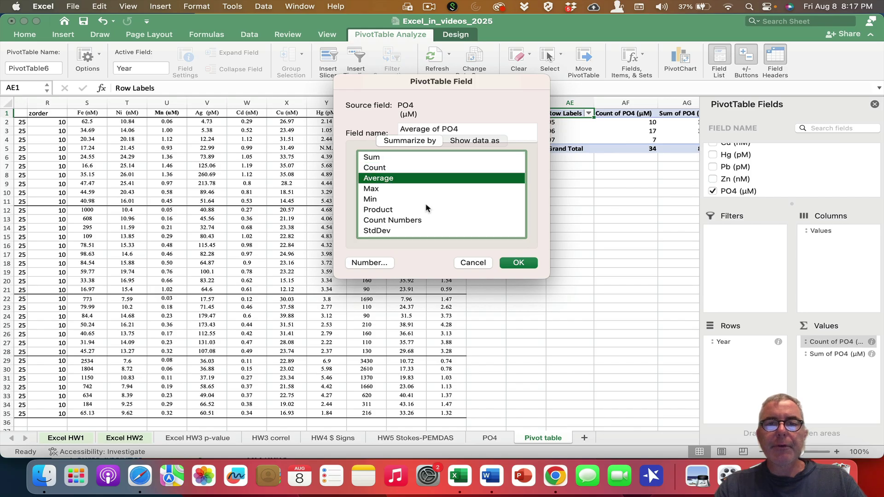
left_click(518, 262)
scroll(661, 264, "right", 5)
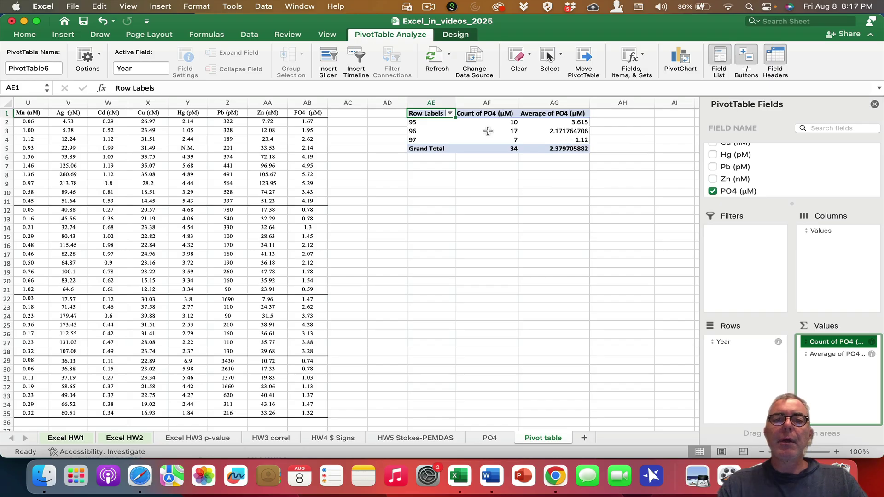
Step: Add the Month field to the PivotTable's rows, nested below Year
scroll(734, 176, "up", 8)
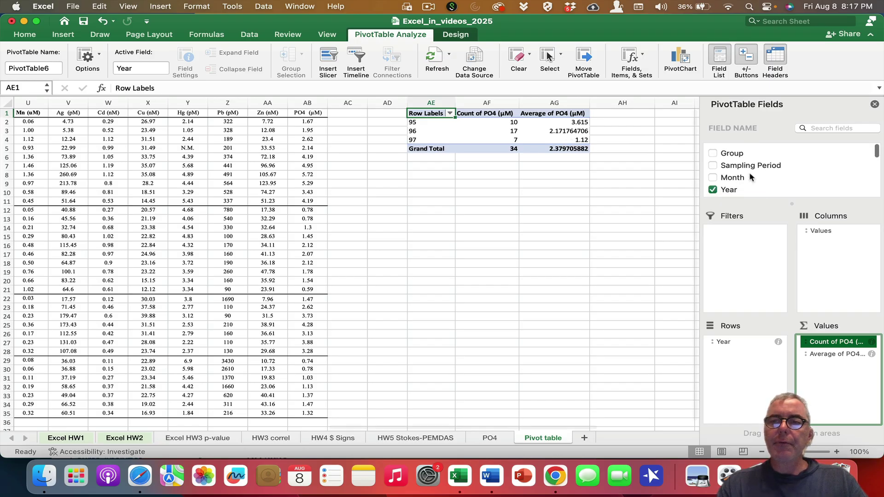
left_click(713, 174)
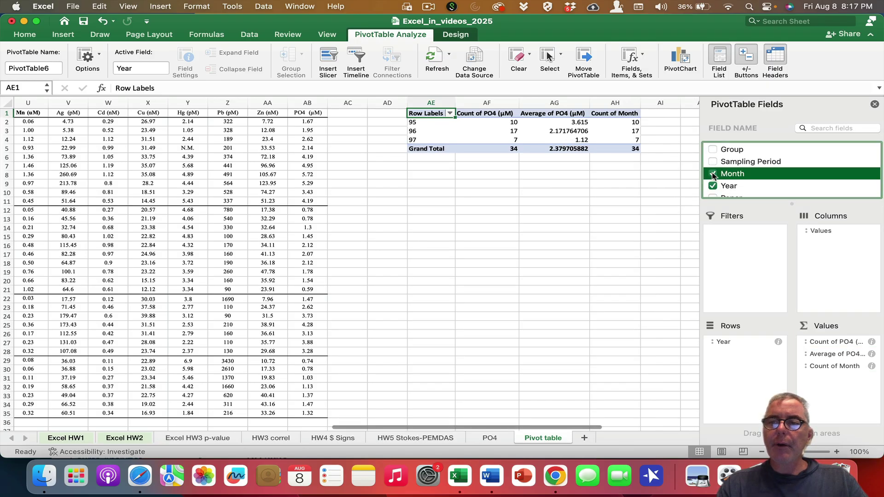
left_click_drag(834, 369, 749, 362)
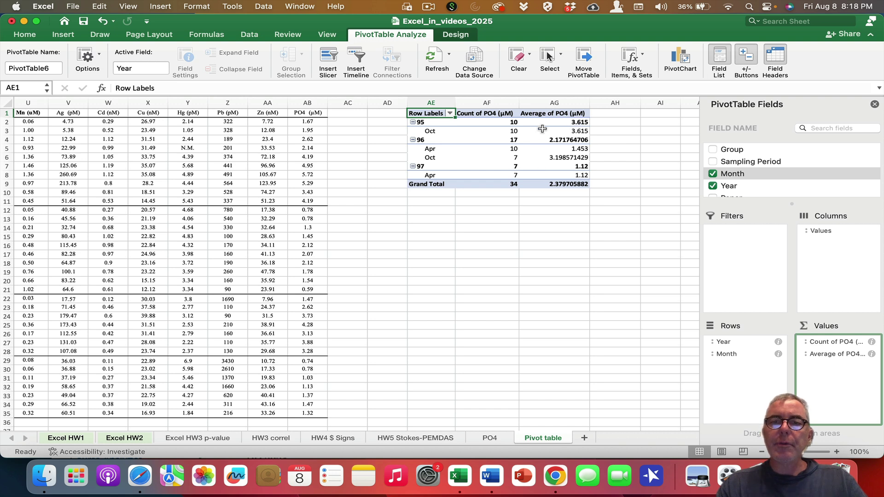
Step: Format the PivotTable's count and average values in AF2:AG8 to one decimal place
left_click_drag(498, 124, 553, 174)
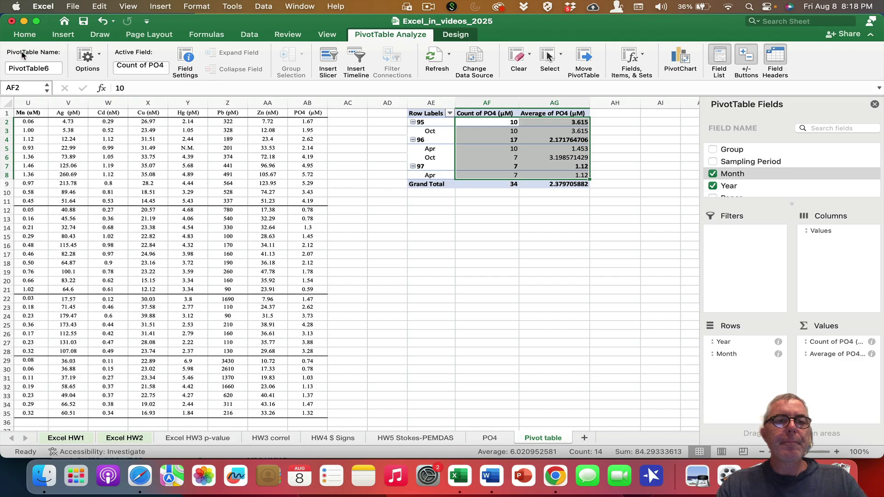
left_click(24, 34)
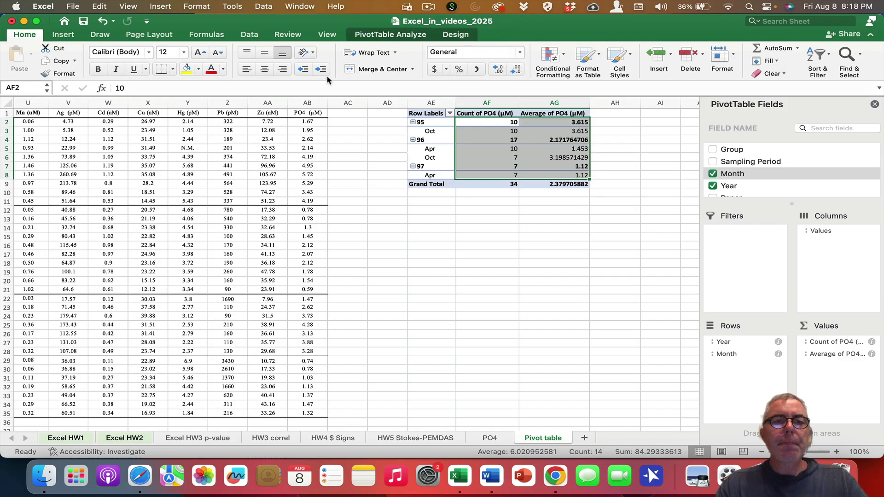
left_click(498, 69)
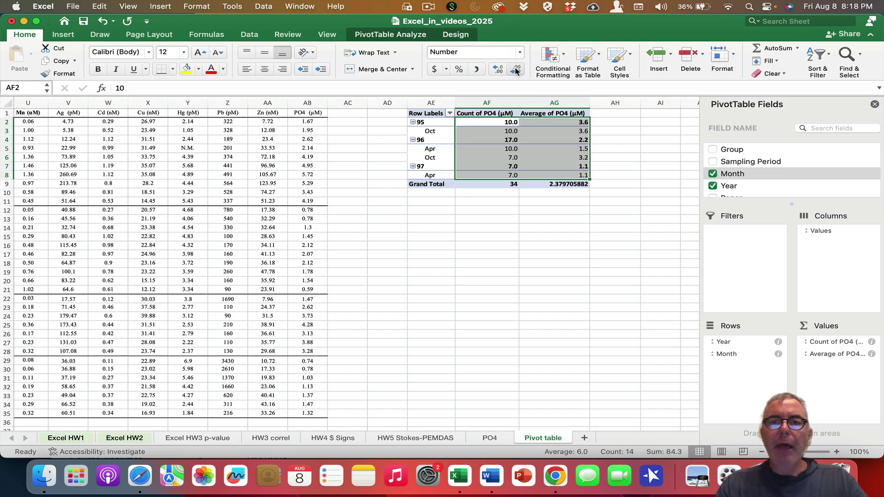
left_click(516, 70)
left_click(499, 70)
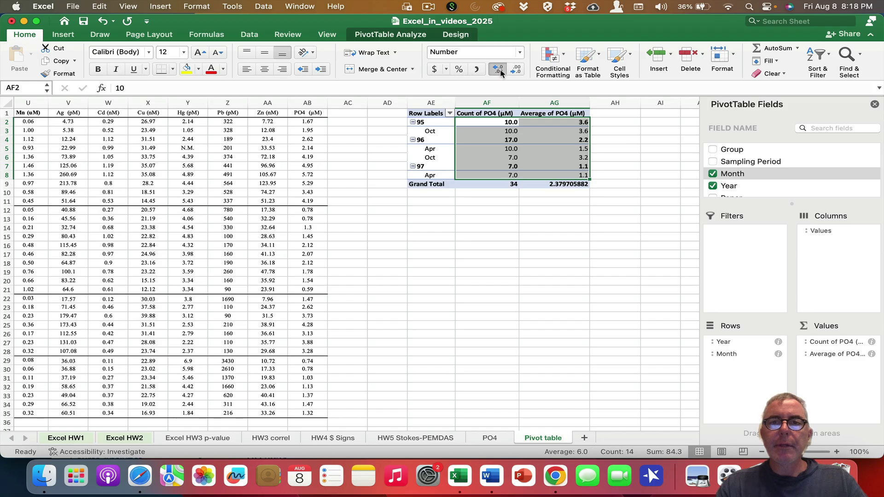
Step: Format the PO4 averages in AG2:AG8 to two decimal places and the counts in AF2:AF8 to whole numbers
left_click(500, 71)
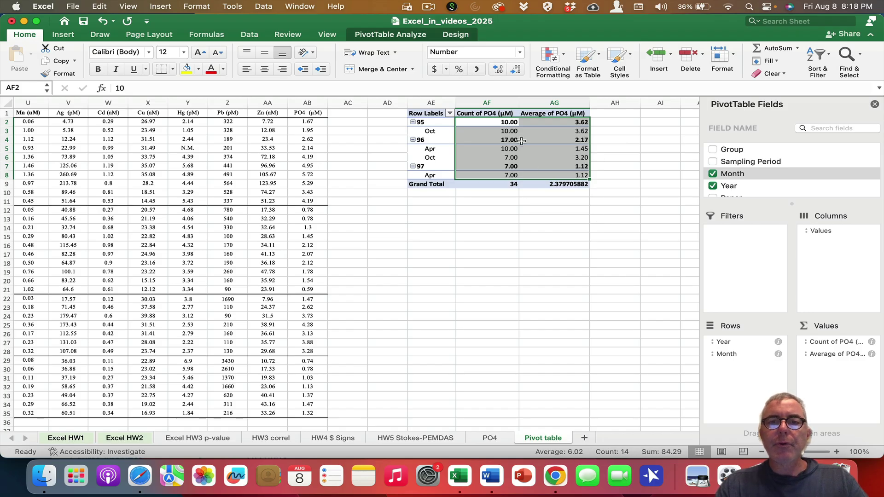
left_click_drag(498, 123, 502, 175)
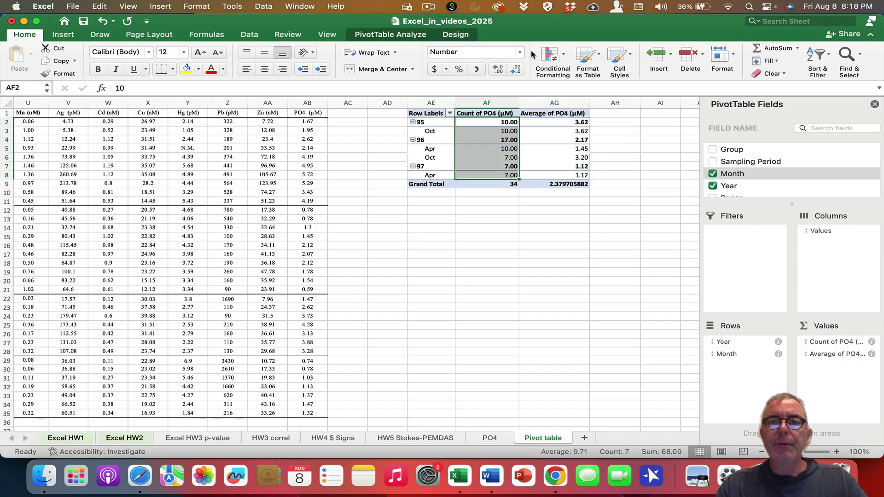
left_click(516, 71)
left_click(517, 71)
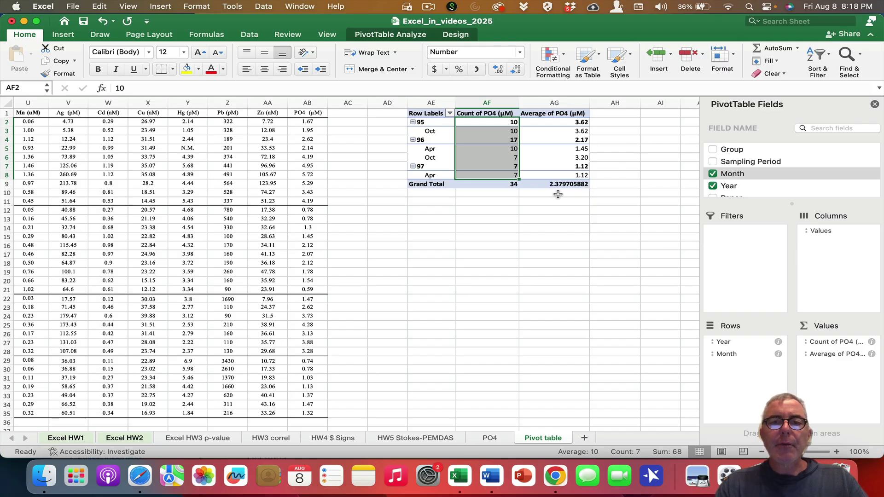
Step: Reorder the PivotTable's row fields so that Month comes above Year
left_click_drag(725, 354, 736, 370)
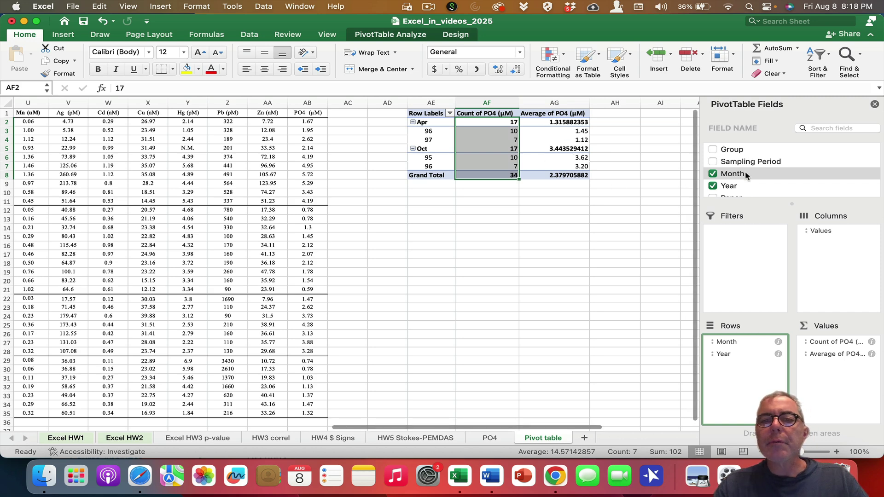
Step: Add the Zn (nM) field to the PivotTable's values
scroll(599, 148, "right", 3)
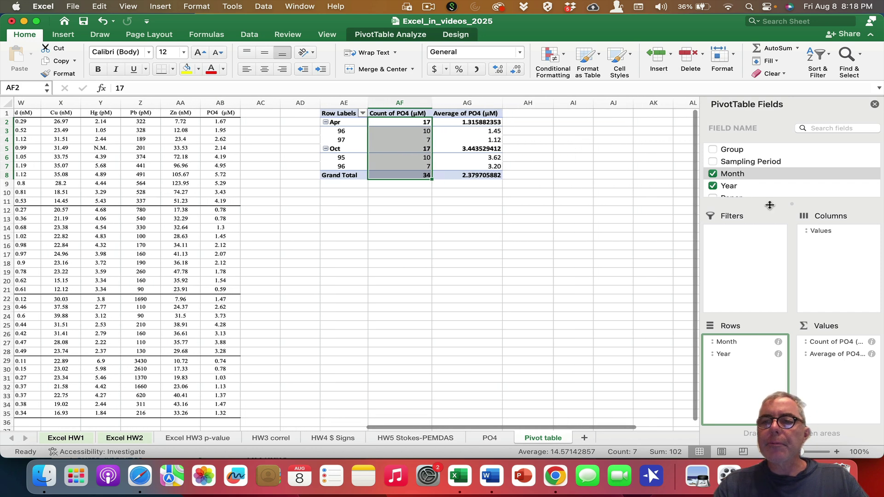
scroll(747, 173, "down", 1)
scroll(747, 174, "up", 1)
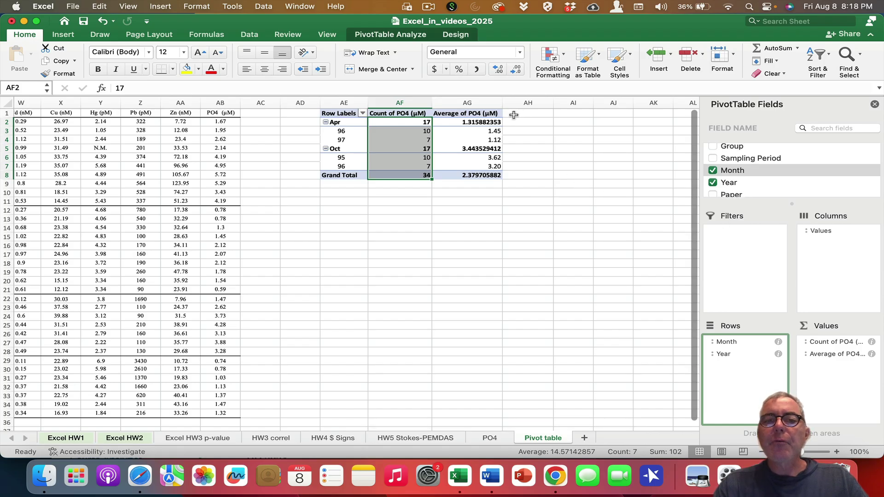
scroll(756, 183, "down", 5)
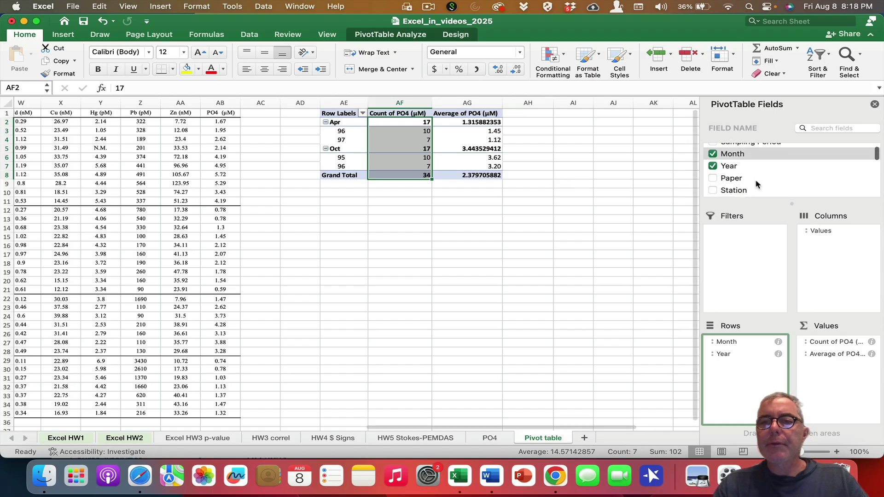
scroll(756, 183, "down", 1)
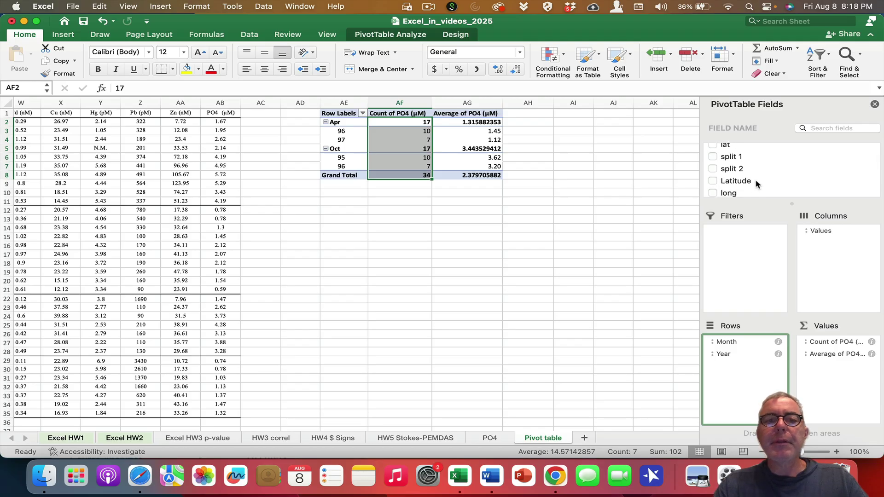
left_click_drag(332, 112, 463, 175)
left_click(528, 113)
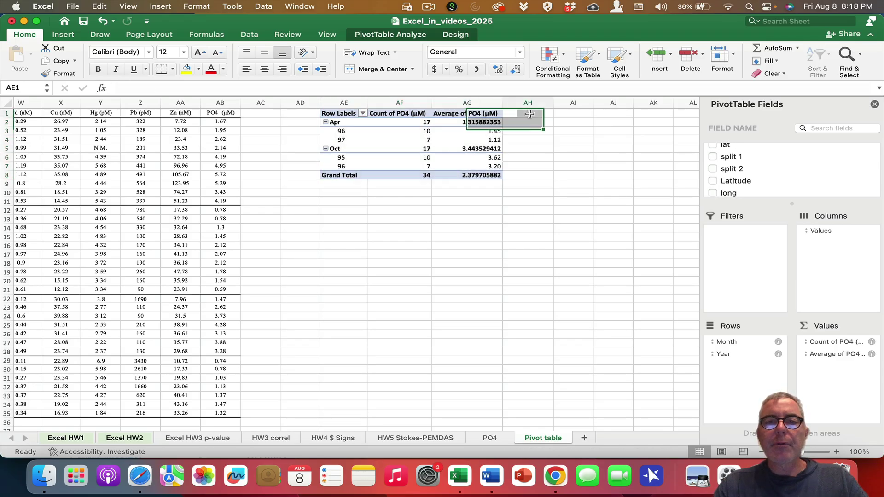
left_click(341, 113)
scroll(755, 170, "down", 5)
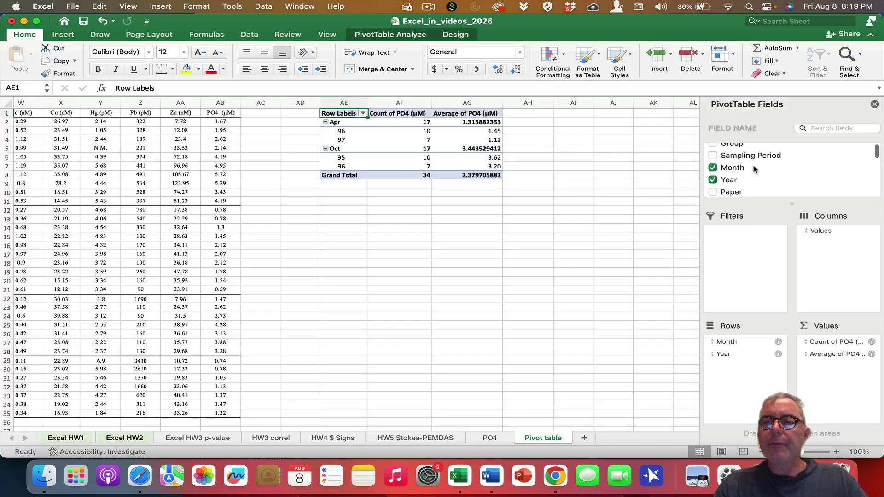
scroll(755, 169, "down", 2)
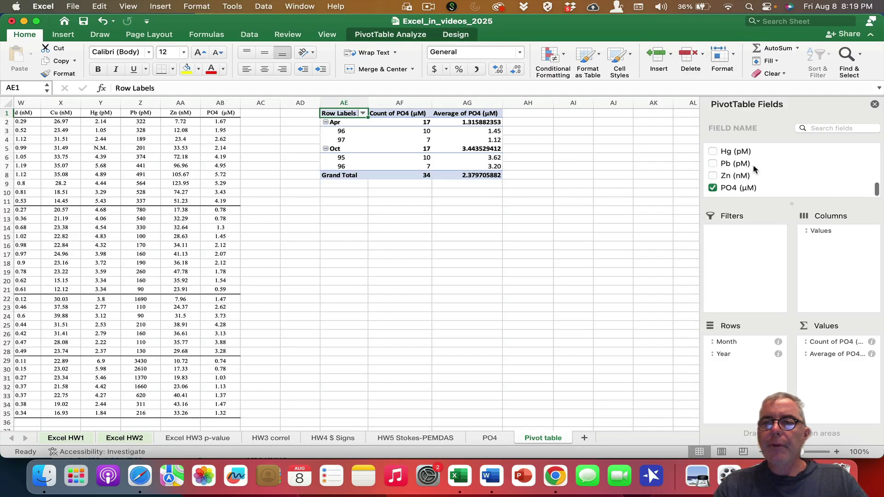
left_click(714, 179)
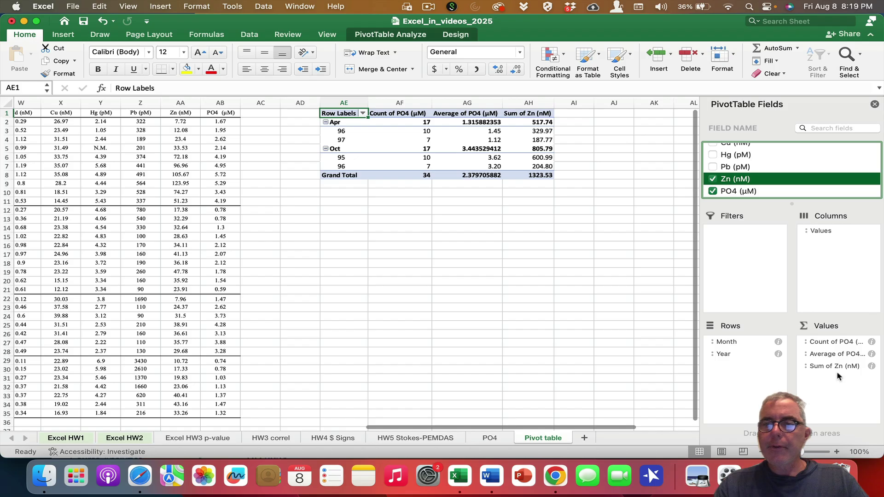
Step: Summarize the Zn (nM) value field by Average instead of Sum
left_click(873, 367)
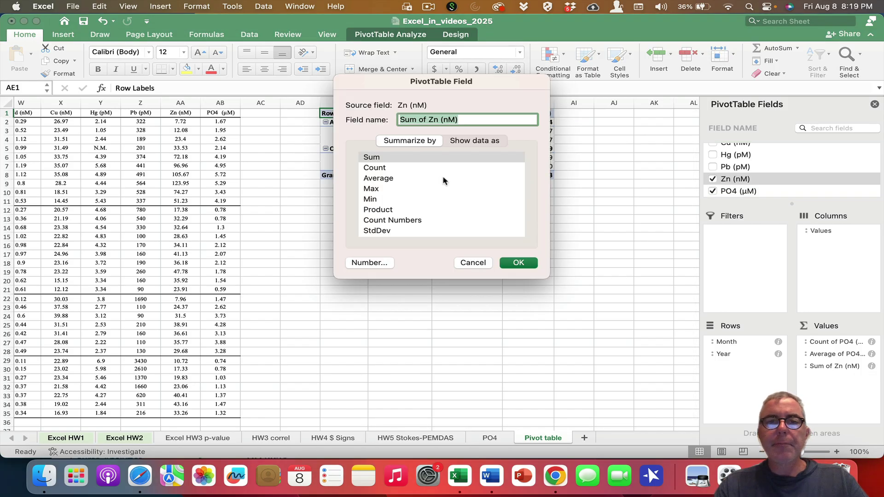
left_click(376, 179)
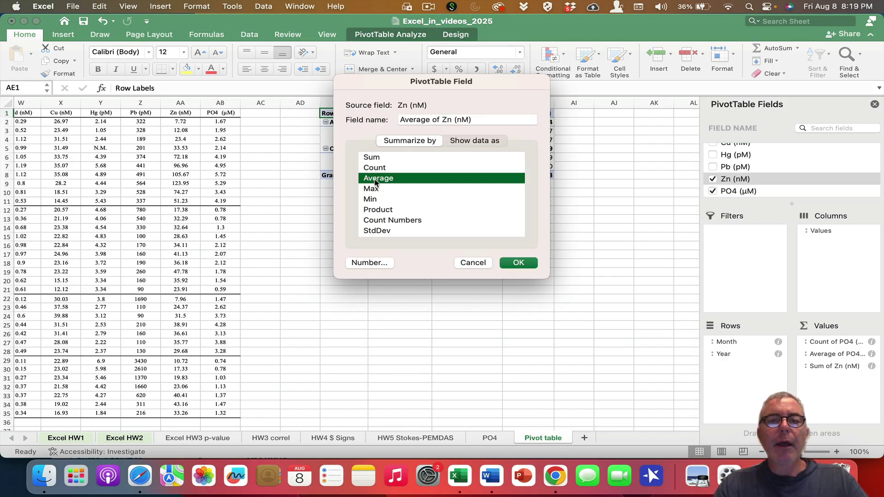
left_click(518, 263)
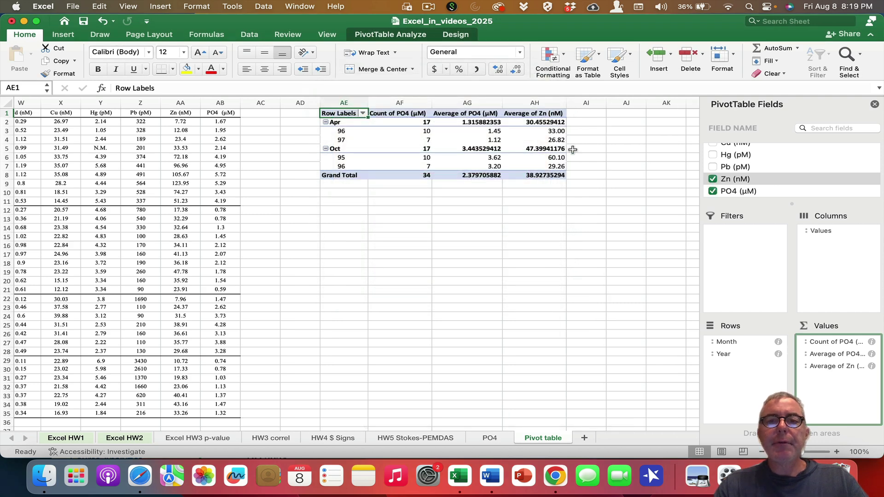